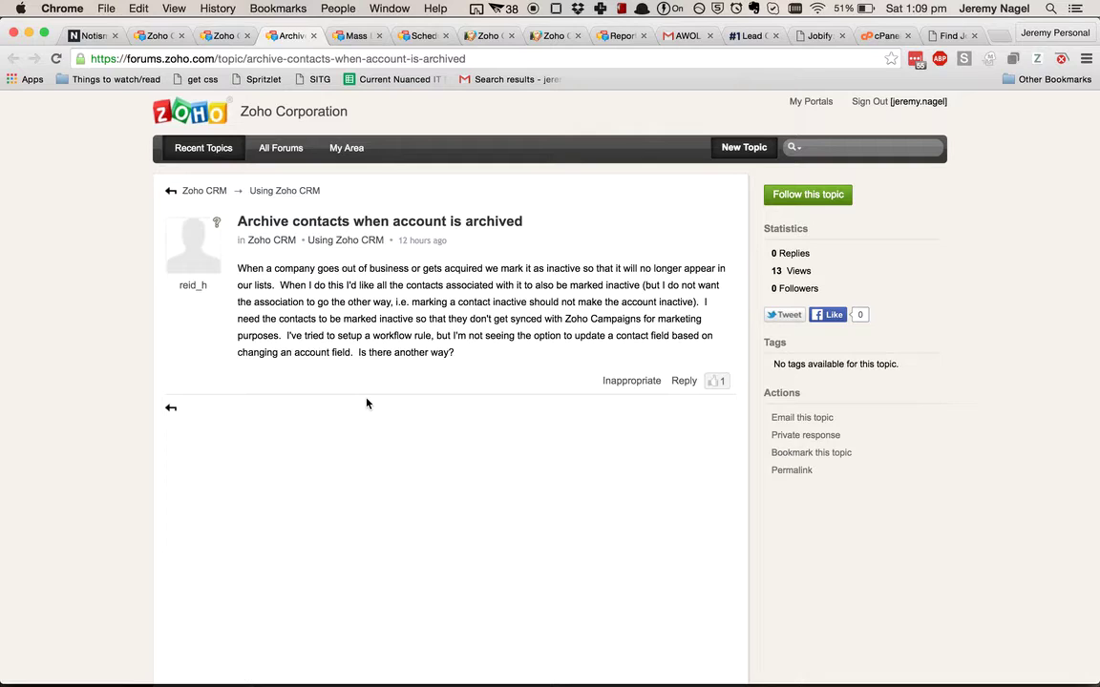
# Switch to the Zoho CRM account record 'Test' that lists its four contacts
pyautogui.click(479, 35)
pyautogui.scroll(2, 775, 202)
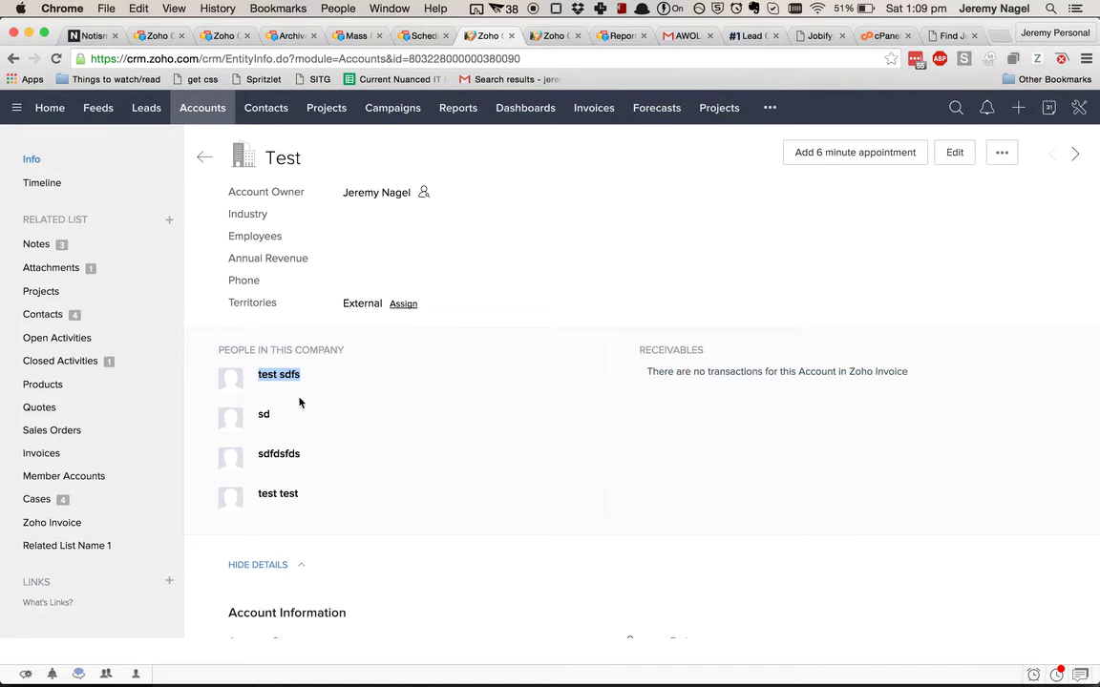
# Review the account's State Dropdown options and the related contact Test sdfs's Description field
pyautogui.scroll(-10, 305, 488)
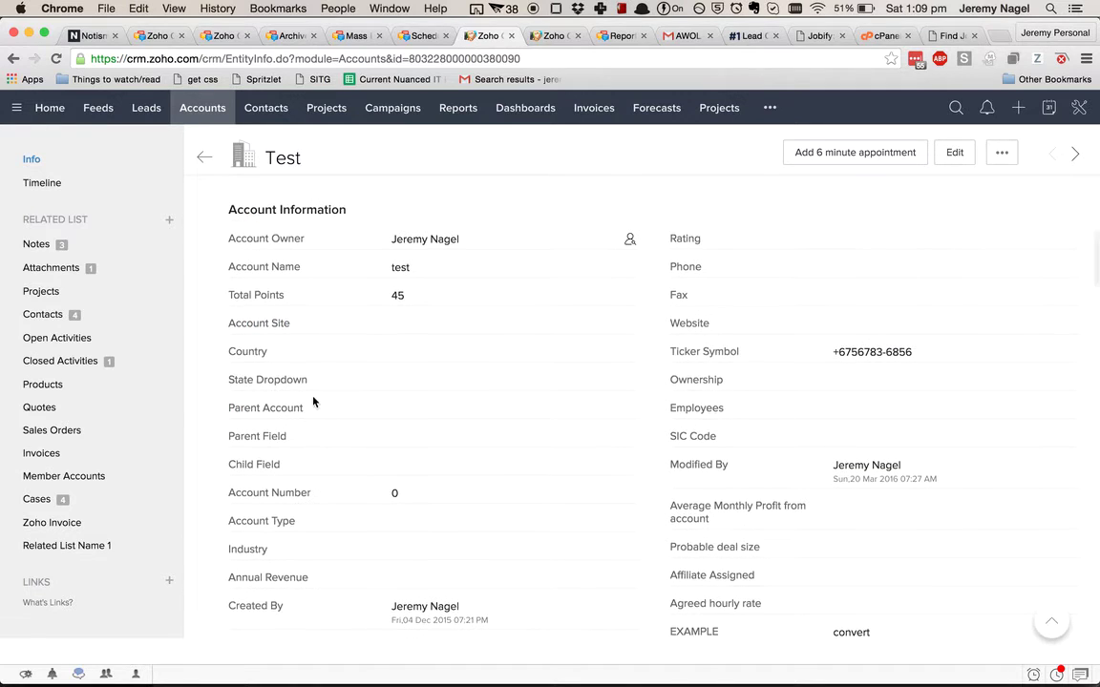
pyautogui.click(622, 380)
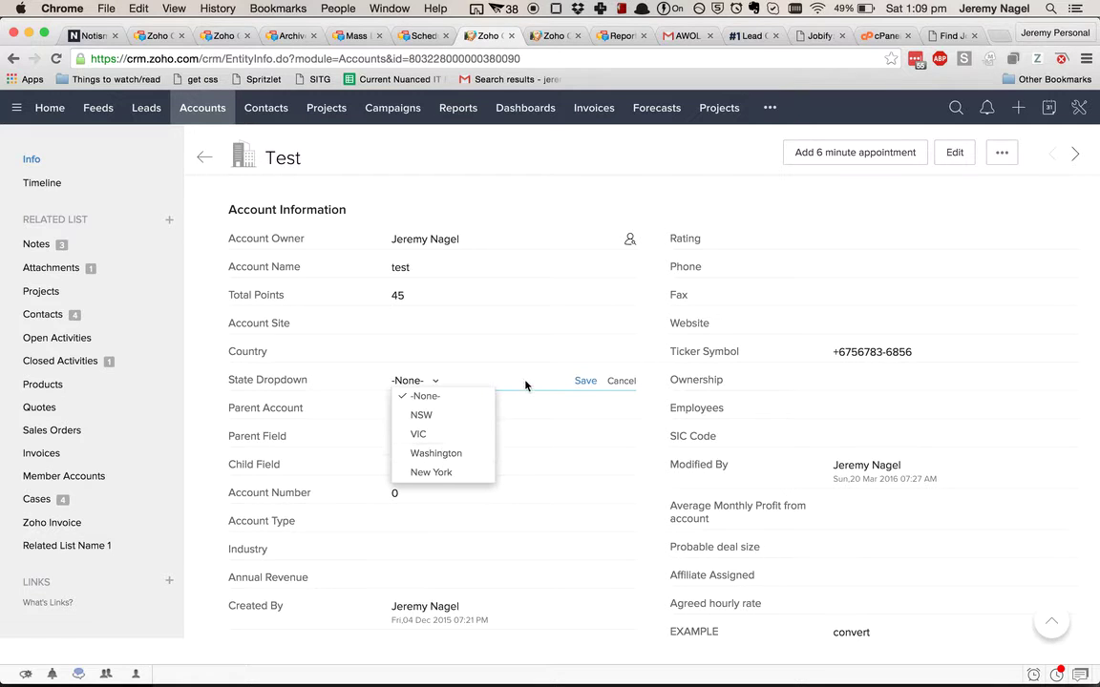
pyautogui.click(547, 37)
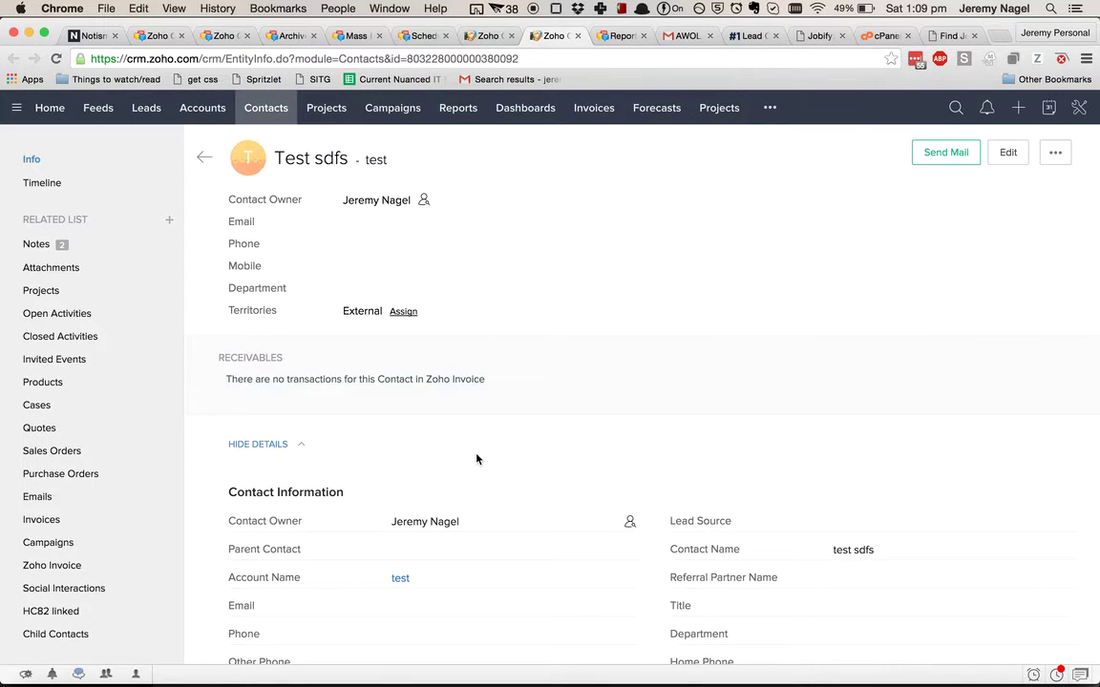
pyautogui.scroll(-10, 477, 457)
pyautogui.scroll(-5, 477, 459)
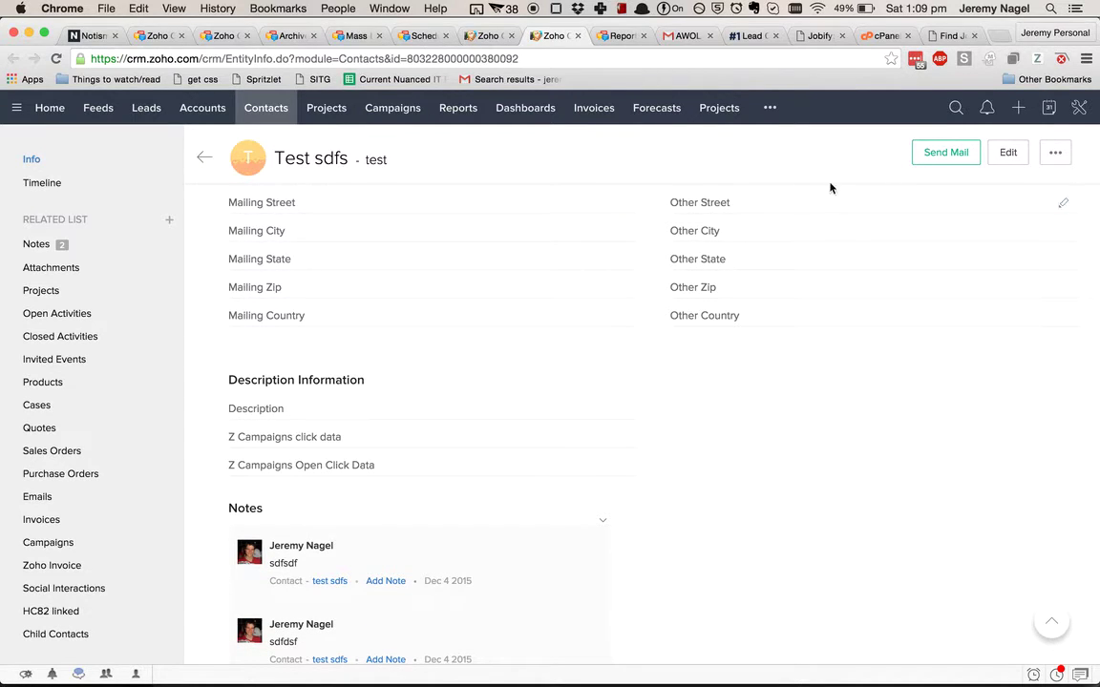
# Open the CRM Setup page in a new browser tab
pyautogui.rightClick(1078, 112)
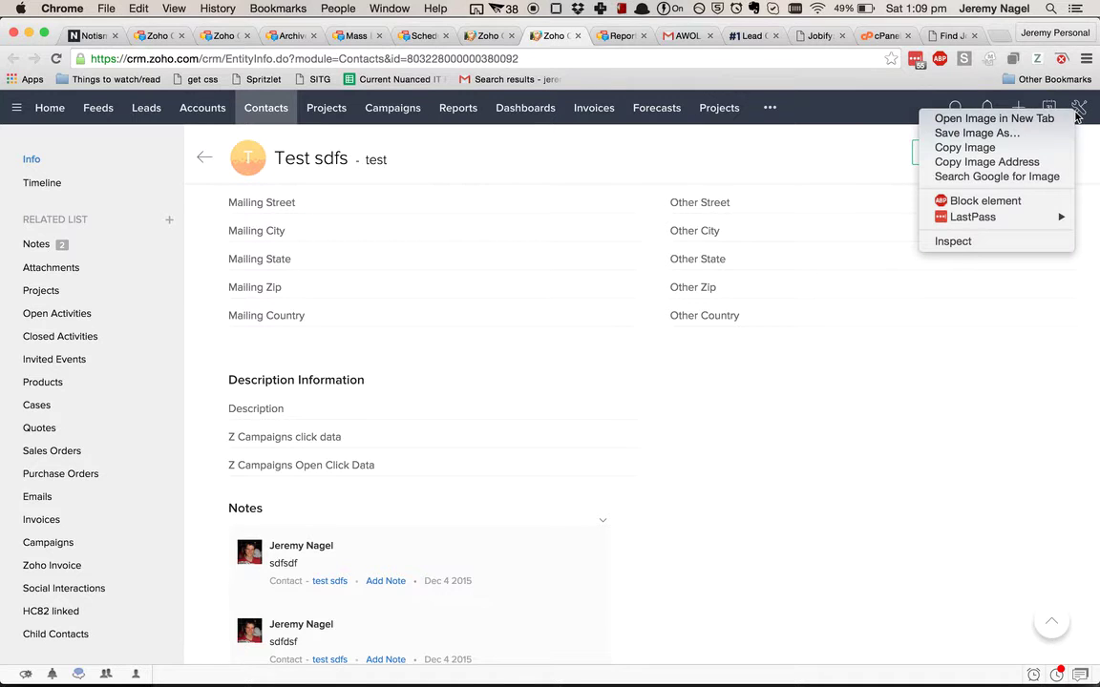
pyautogui.press('Escape')
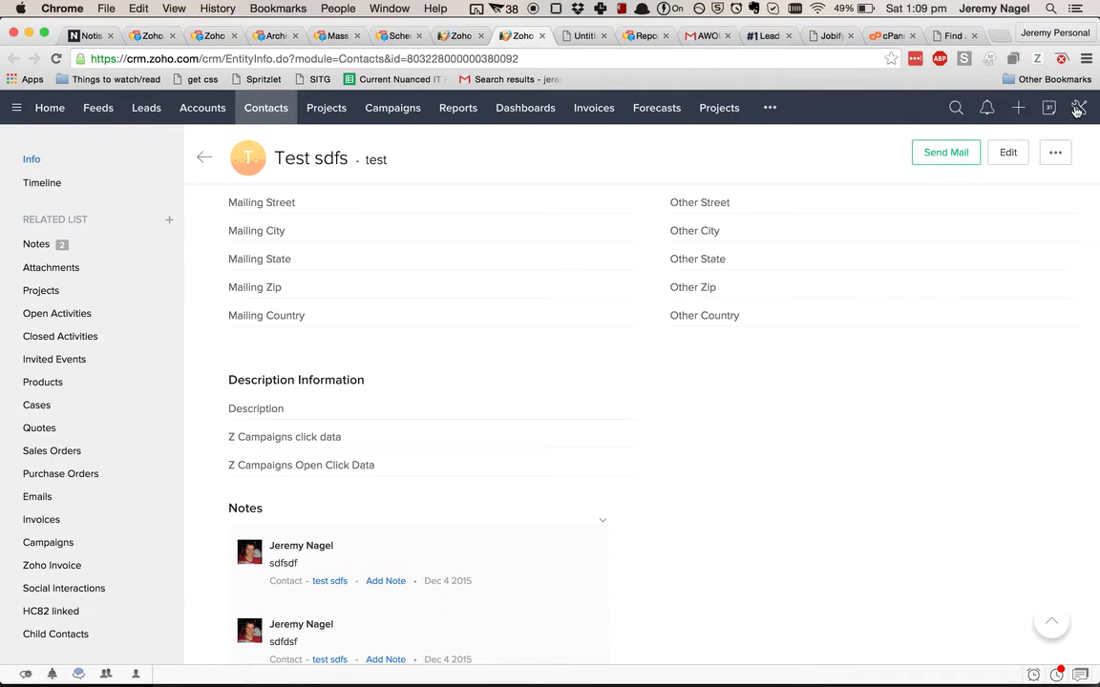
pyautogui.click(1077, 108)
pyautogui.rightClick(974, 142)
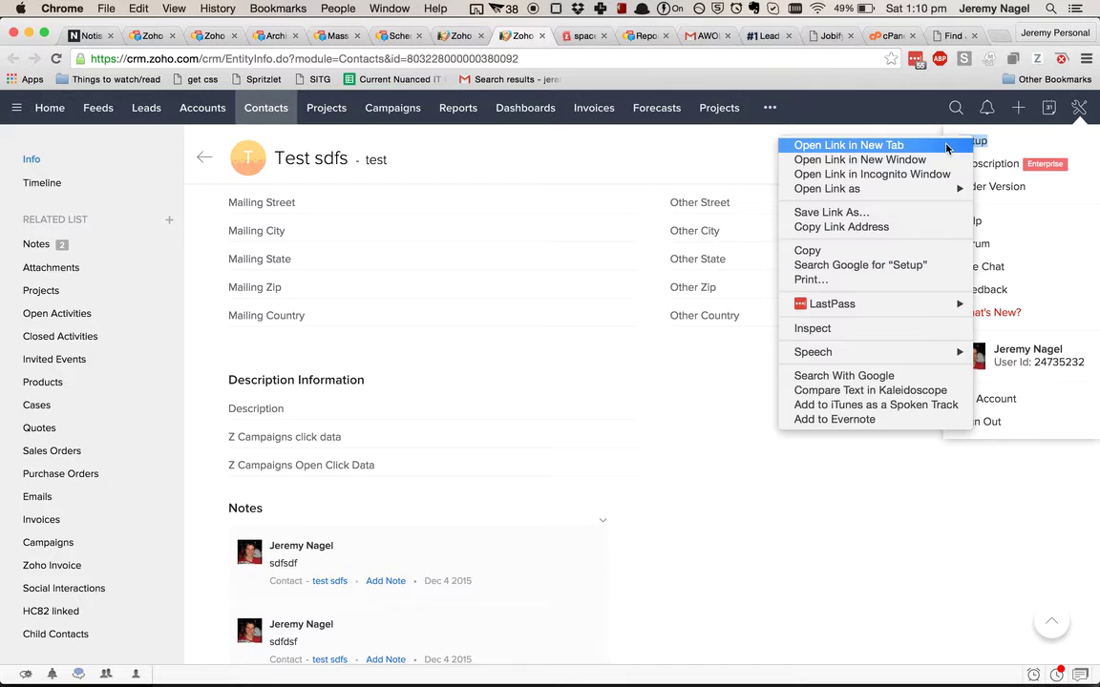
pyautogui.click(859, 145)
pyautogui.click(547, 36)
# Close the stray image tab, search Setup for 'workflow', and start a new Workflow Rule
pyautogui.click(569, 35)
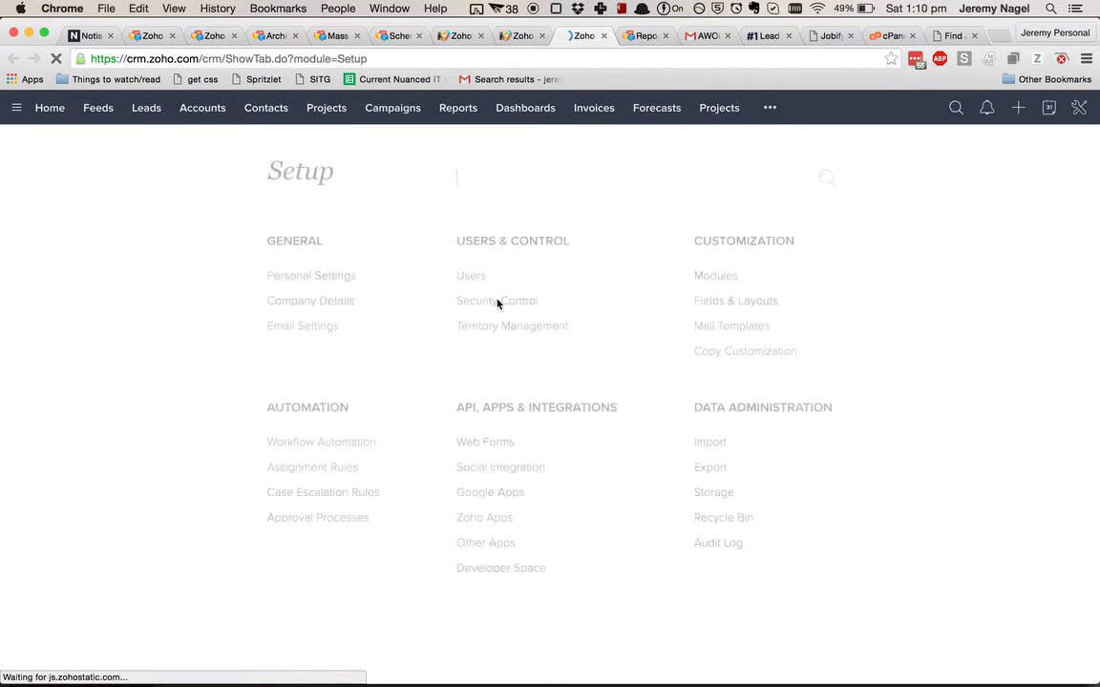
pyautogui.click(658, 186)
pyautogui.write('workfl')
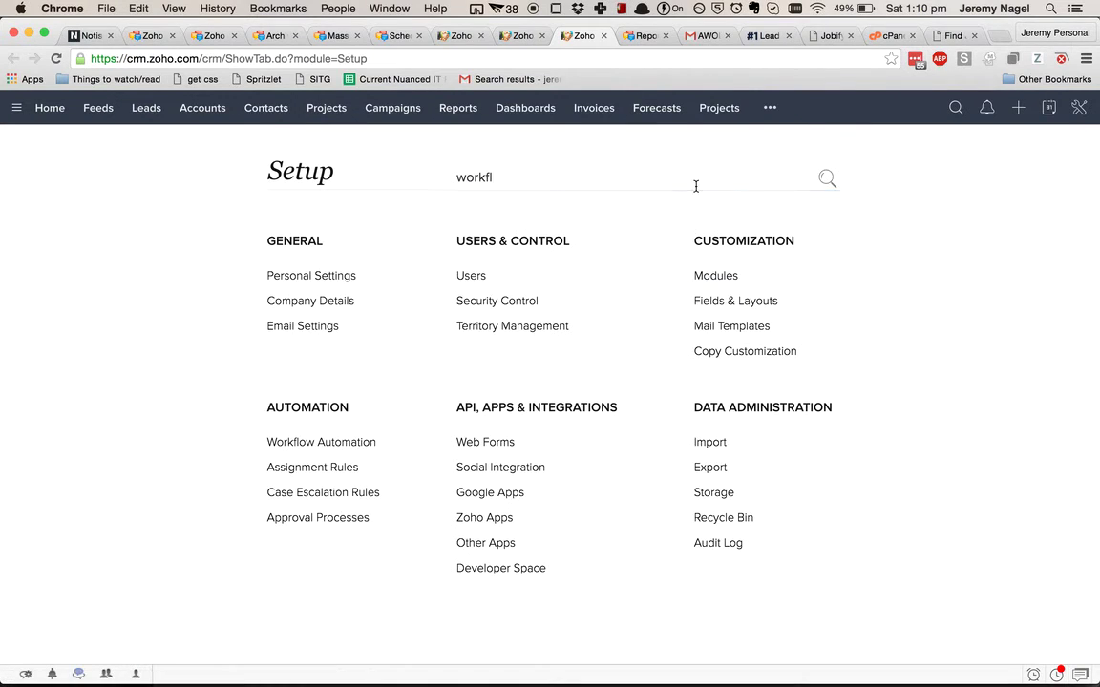
pyautogui.write('ow')
pyautogui.click(666, 202)
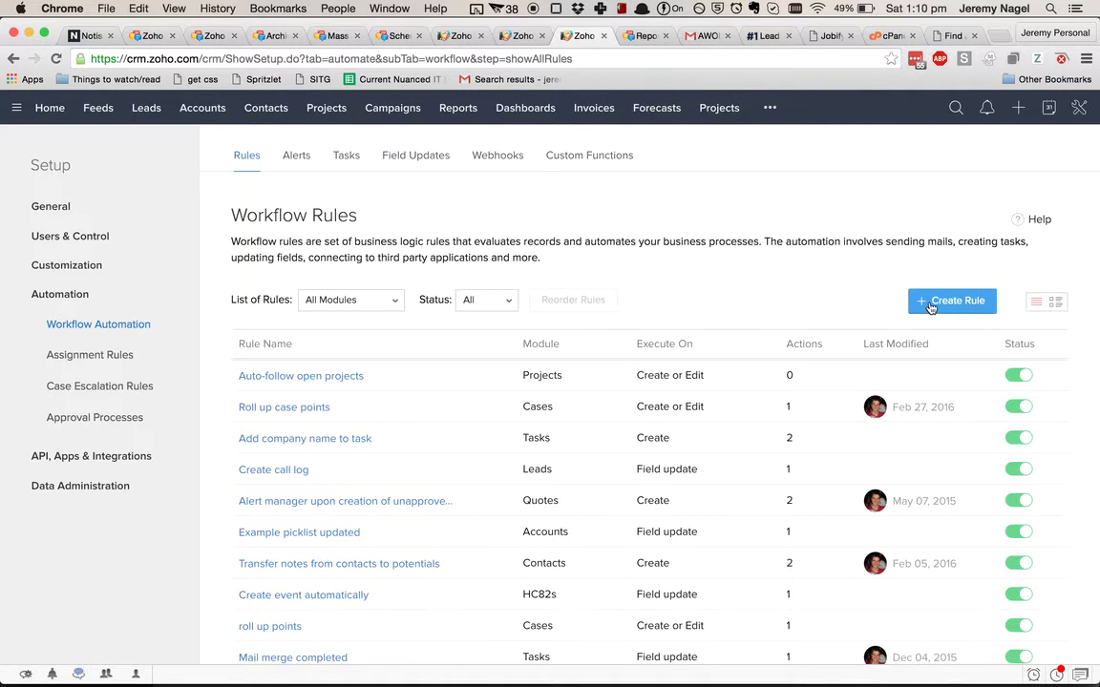
pyautogui.click(931, 302)
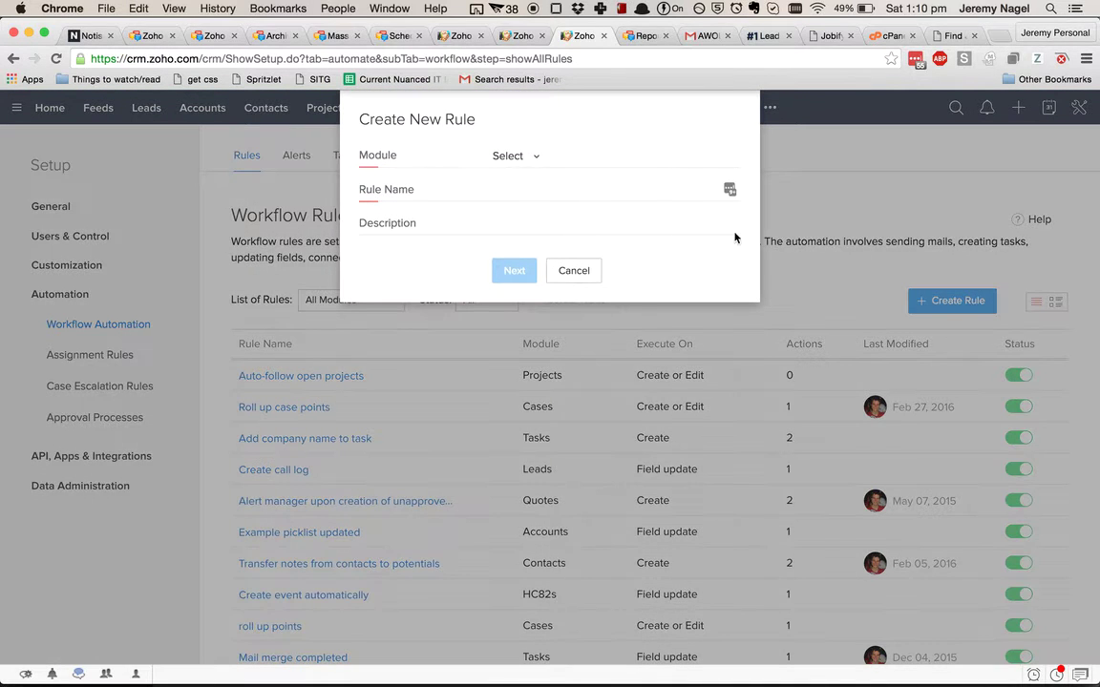
# Create an Accounts-module rule named 'Update contacts when account archived'
pyautogui.click(516, 156)
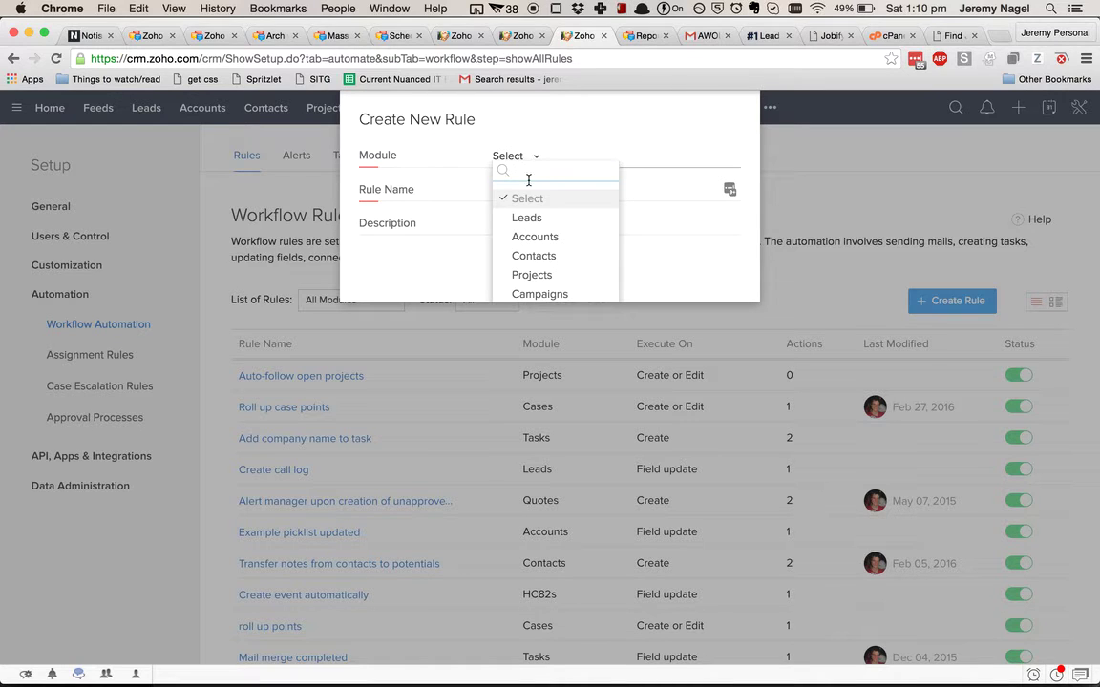
pyautogui.write('acc')
pyautogui.press('Return')
pyautogui.click(560, 186)
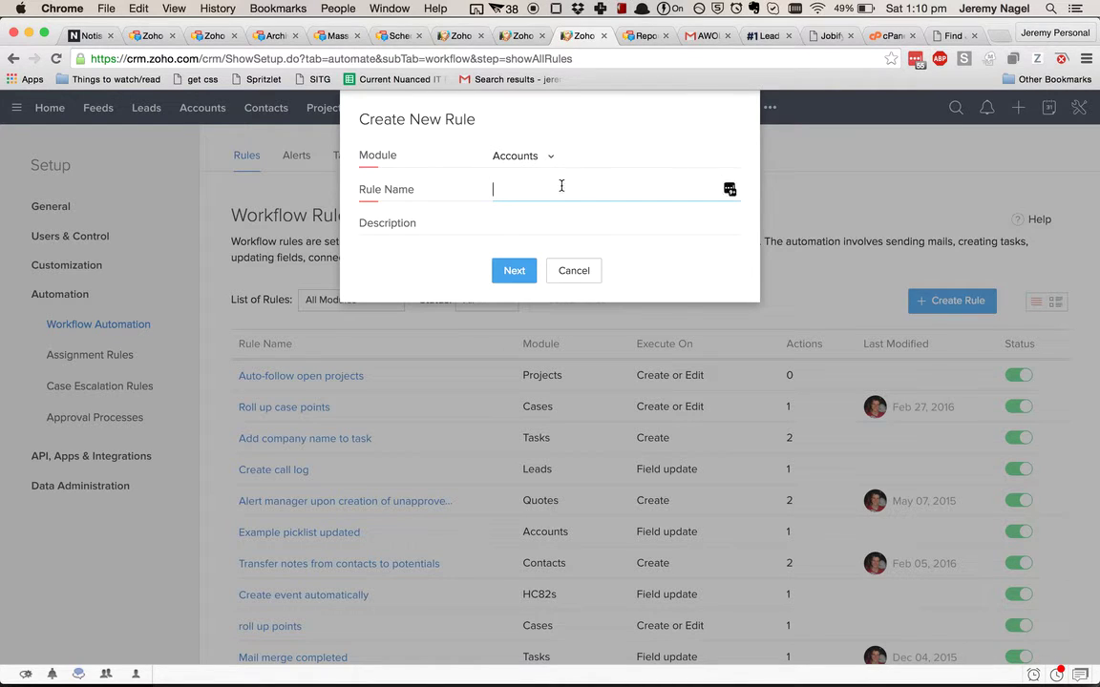
pyautogui.write('Update contacts when account archi')
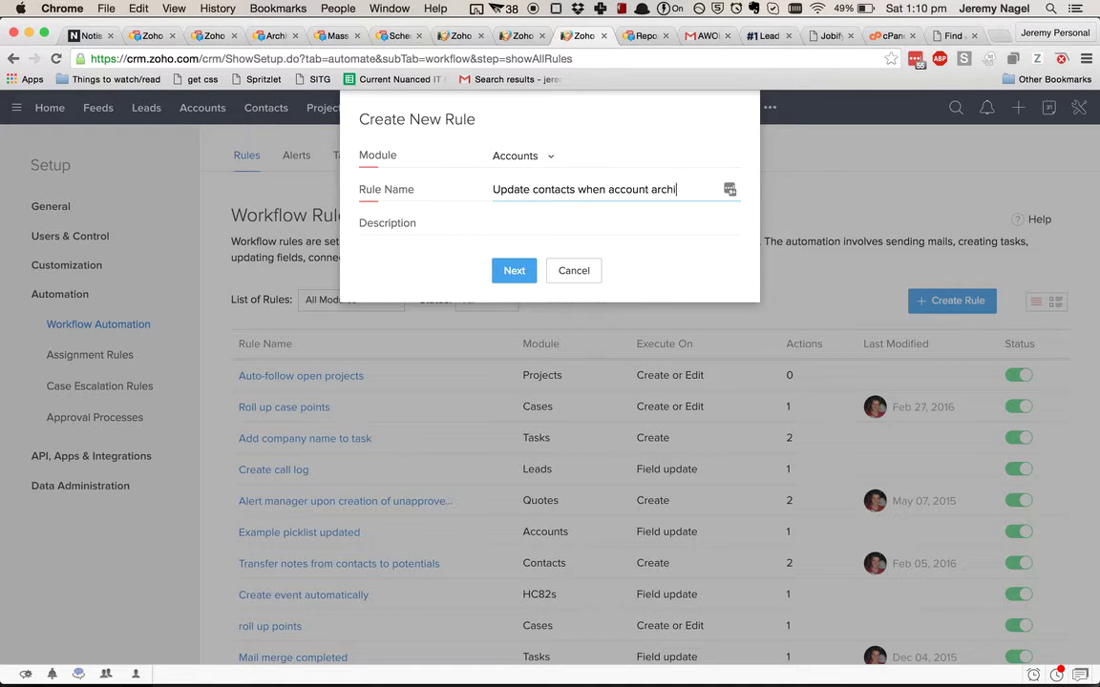
pyautogui.click(523, 270)
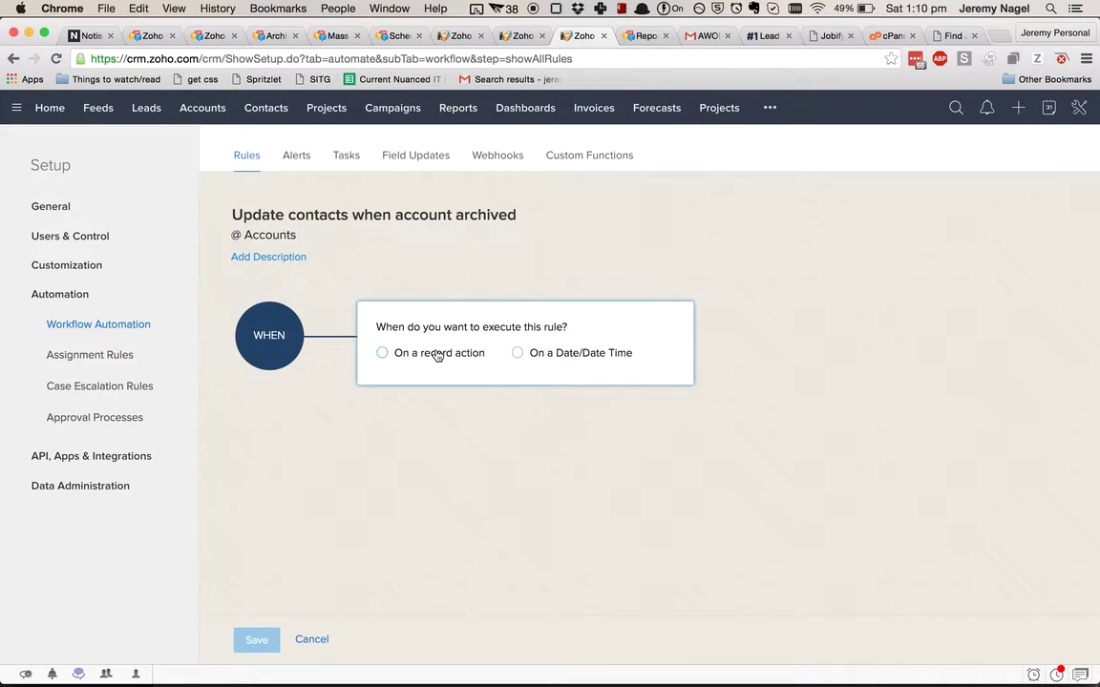
# Trigger the rule on a record action: a field update to State Dropdown
pyautogui.click(437, 355)
pyautogui.click(428, 453)
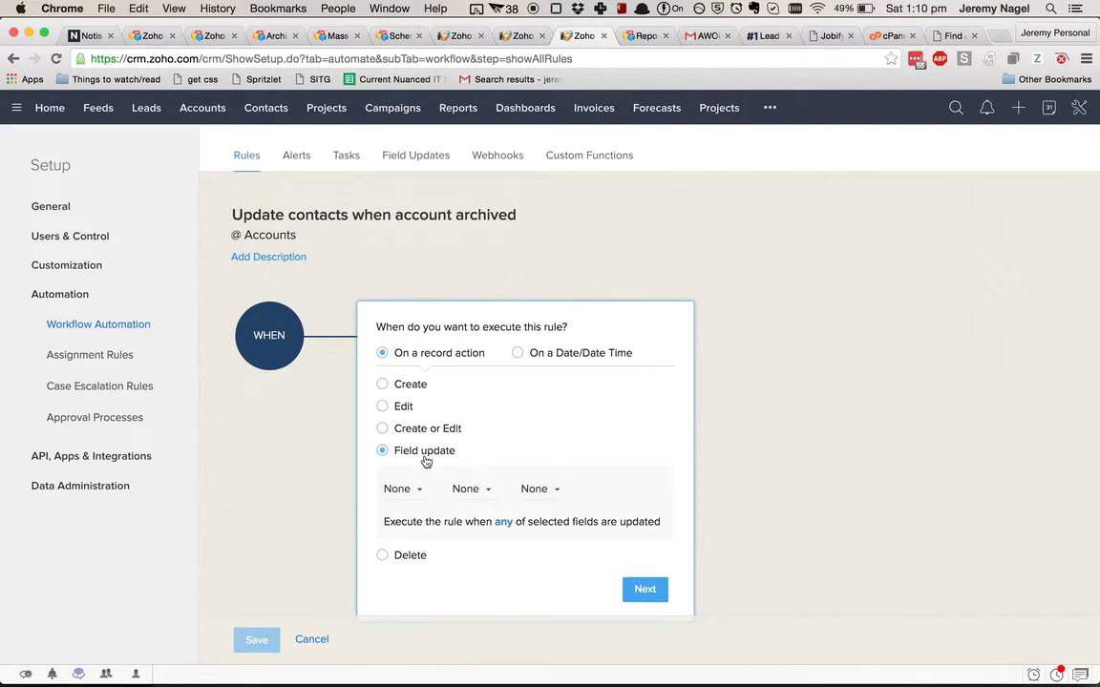
pyautogui.click(424, 492)
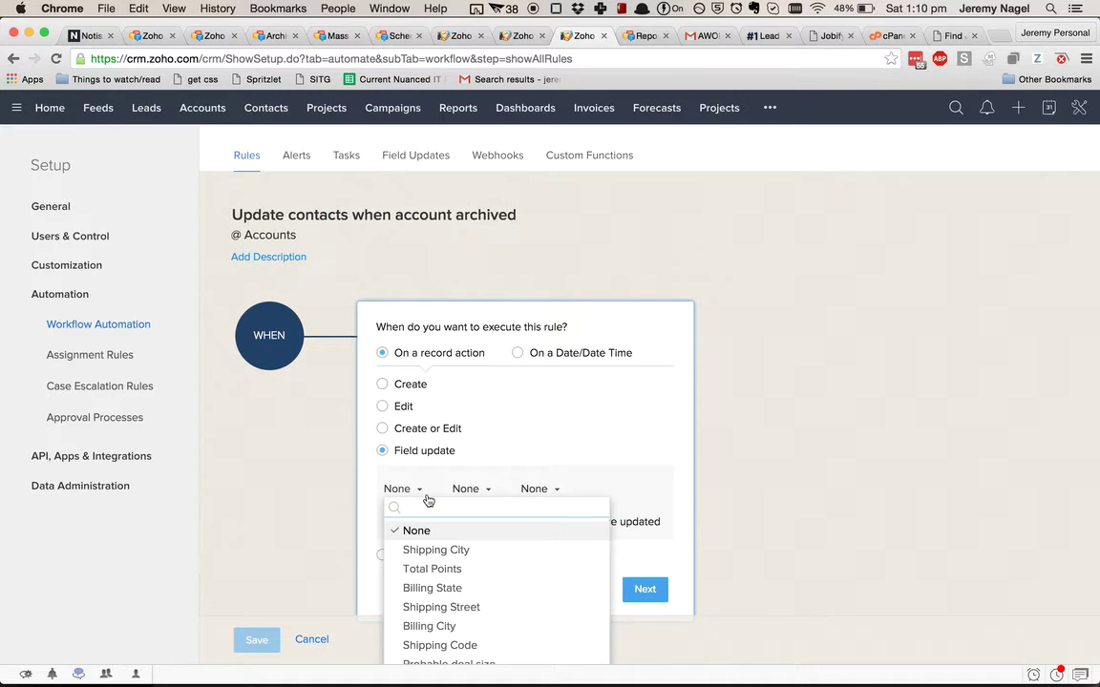
pyautogui.write('dro')
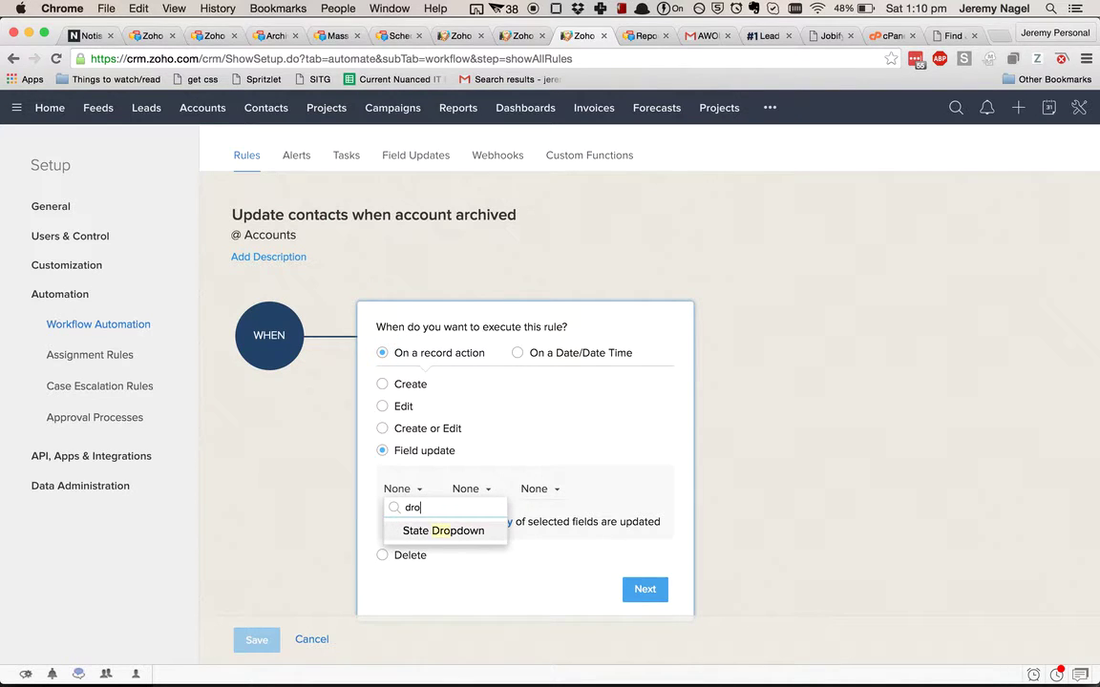
pyautogui.click(427, 531)
pyautogui.click(637, 589)
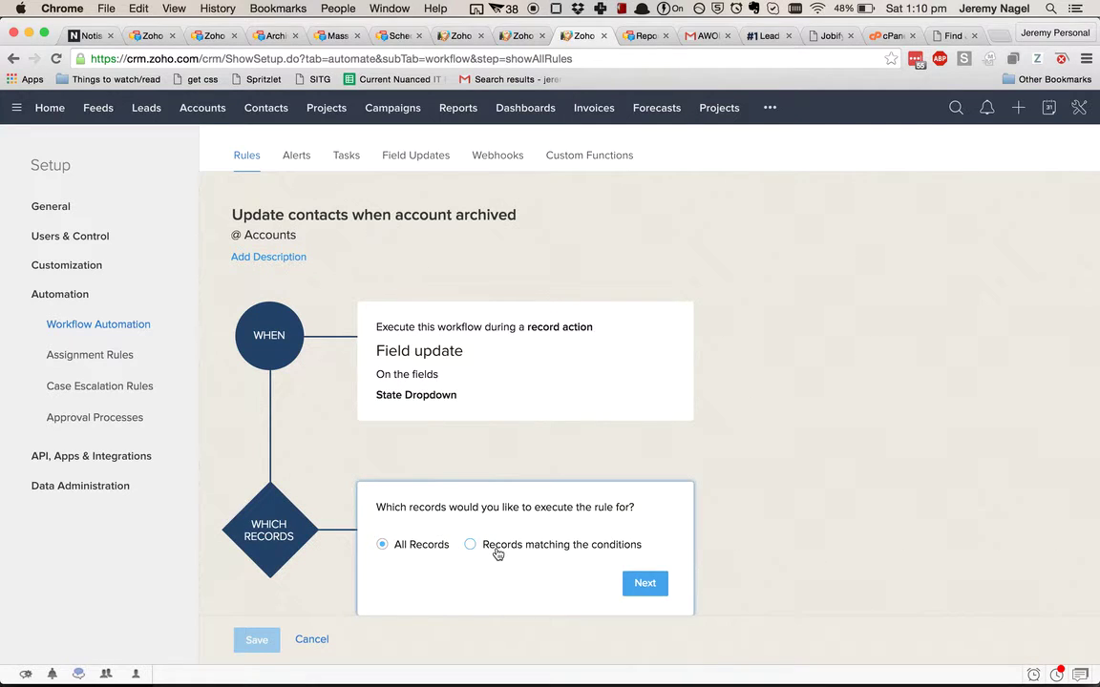
# Limit the rule to records where State Dropdown is Washington
pyautogui.click(497, 547)
pyautogui.click(427, 512)
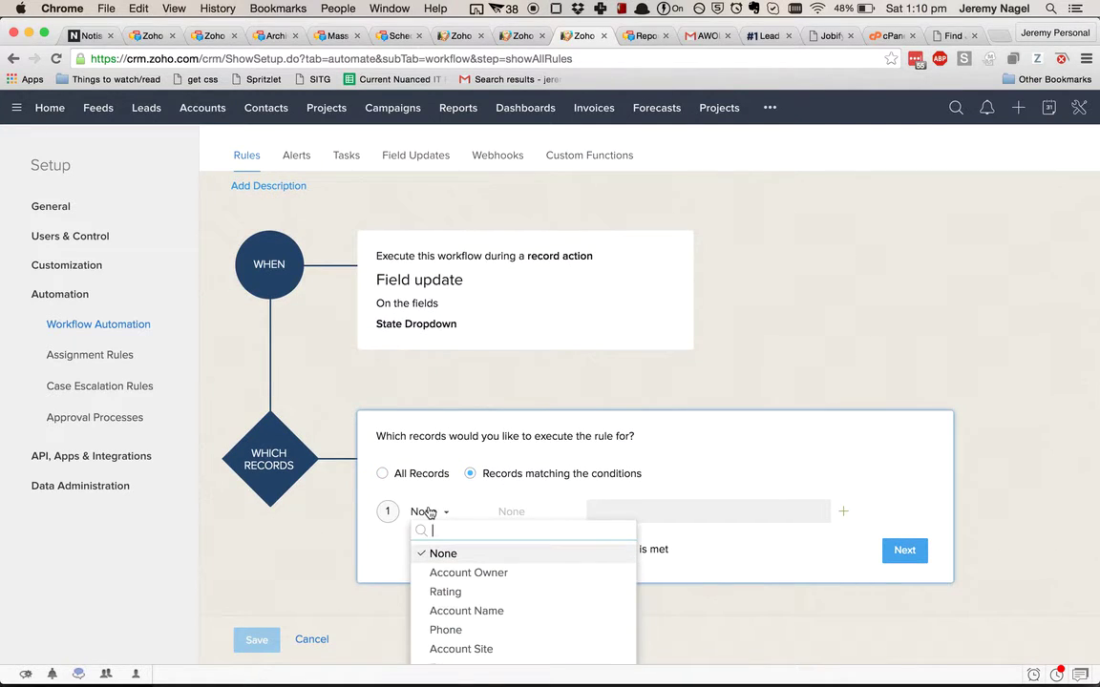
pyautogui.write('stated')
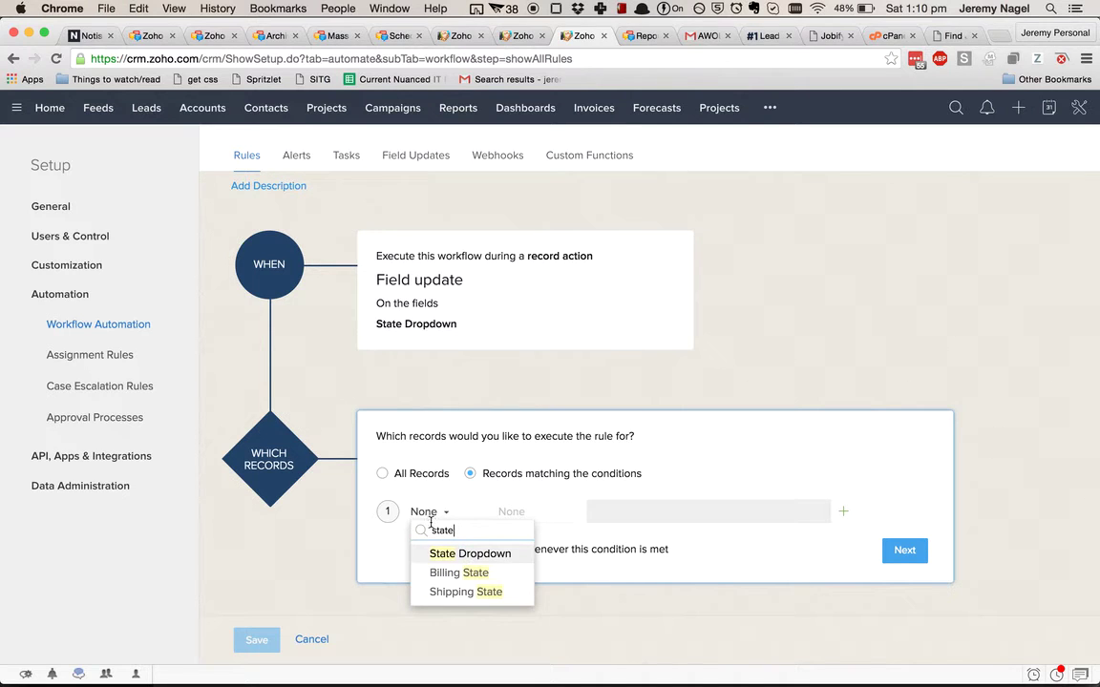
pyautogui.click(434, 552)
pyautogui.click(549, 516)
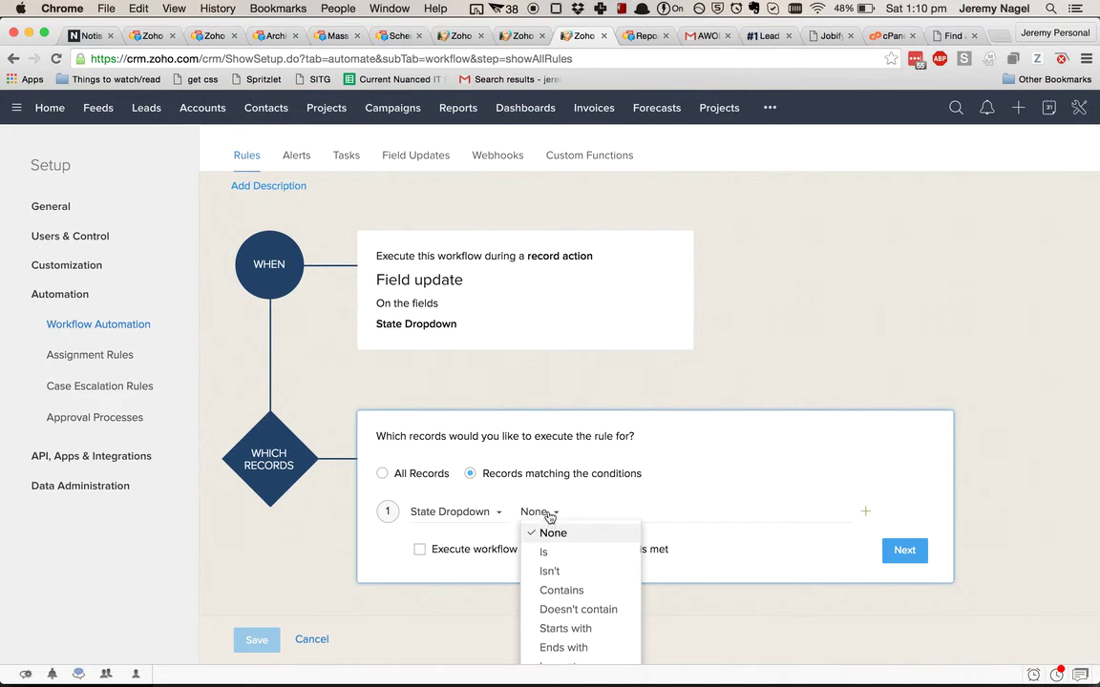
pyautogui.click(544, 551)
pyautogui.click(641, 511)
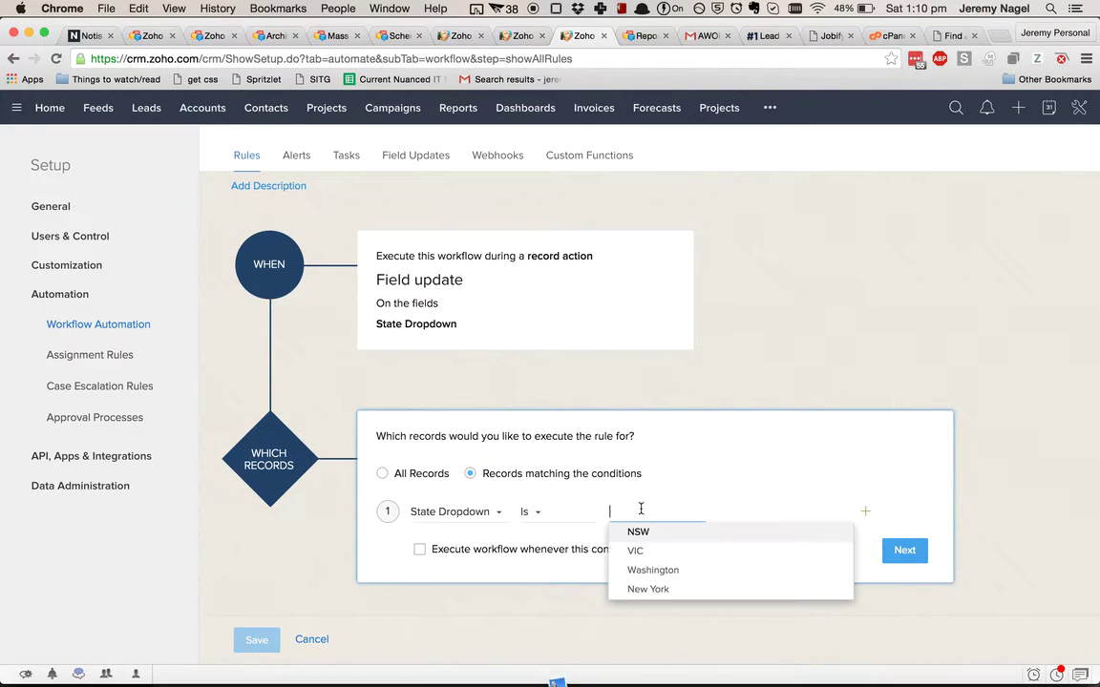
pyautogui.click(656, 573)
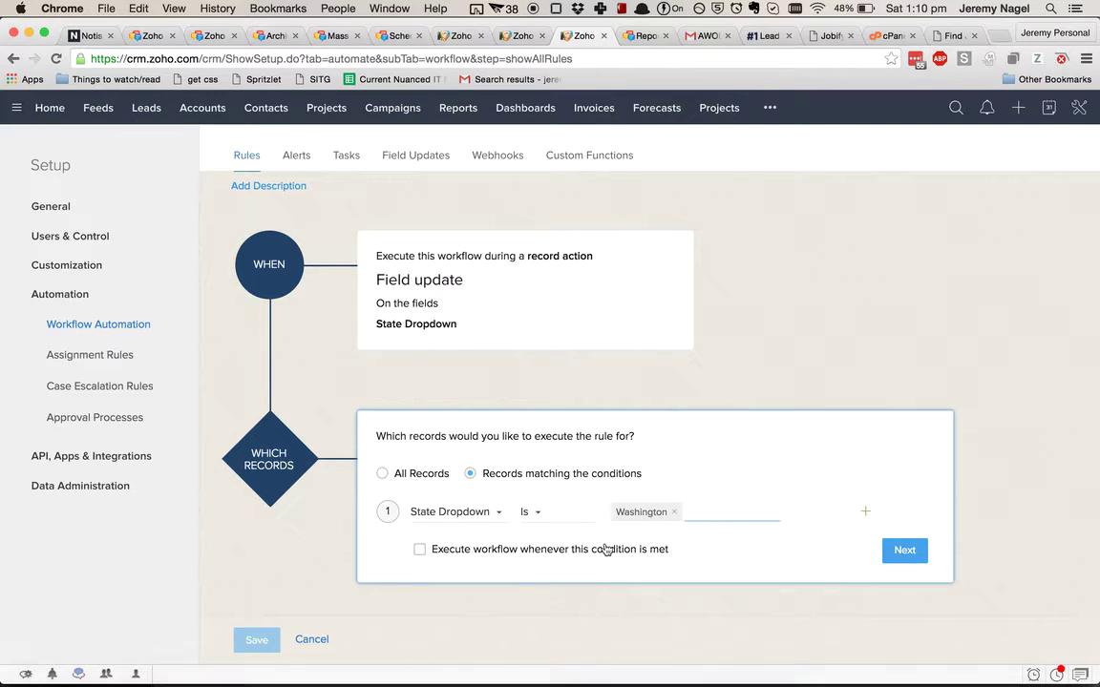
# Execute the workflow whenever the condition is met, dismissing the warning, and confirm the condition
pyautogui.click(659, 550)
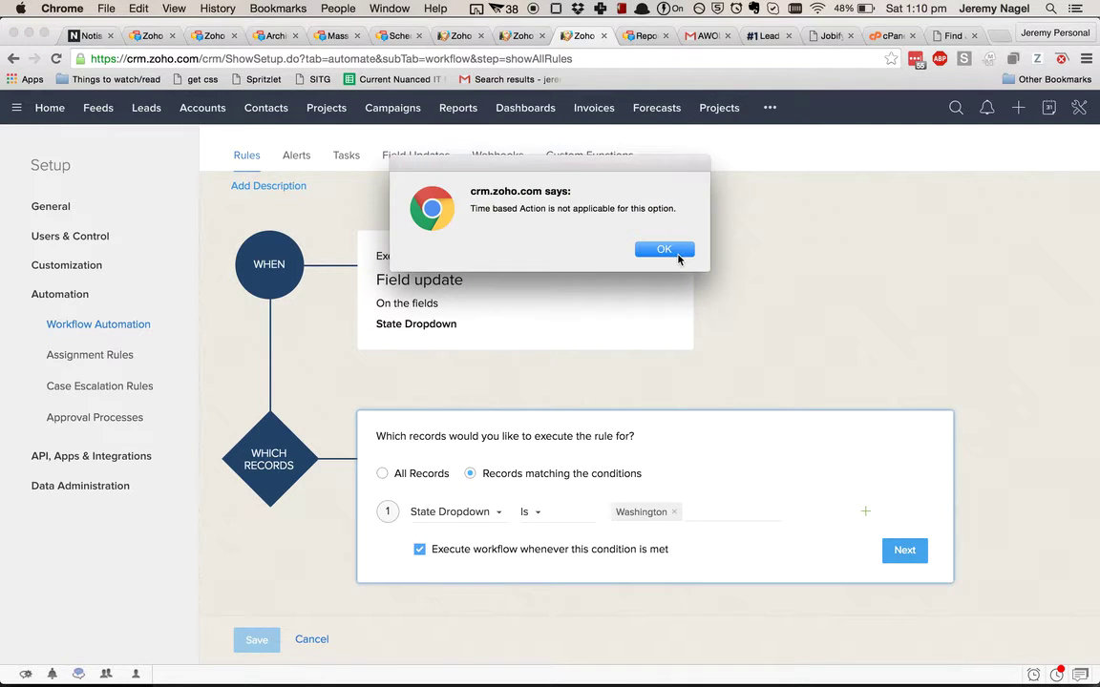
pyautogui.click(664, 249)
pyautogui.click(914, 552)
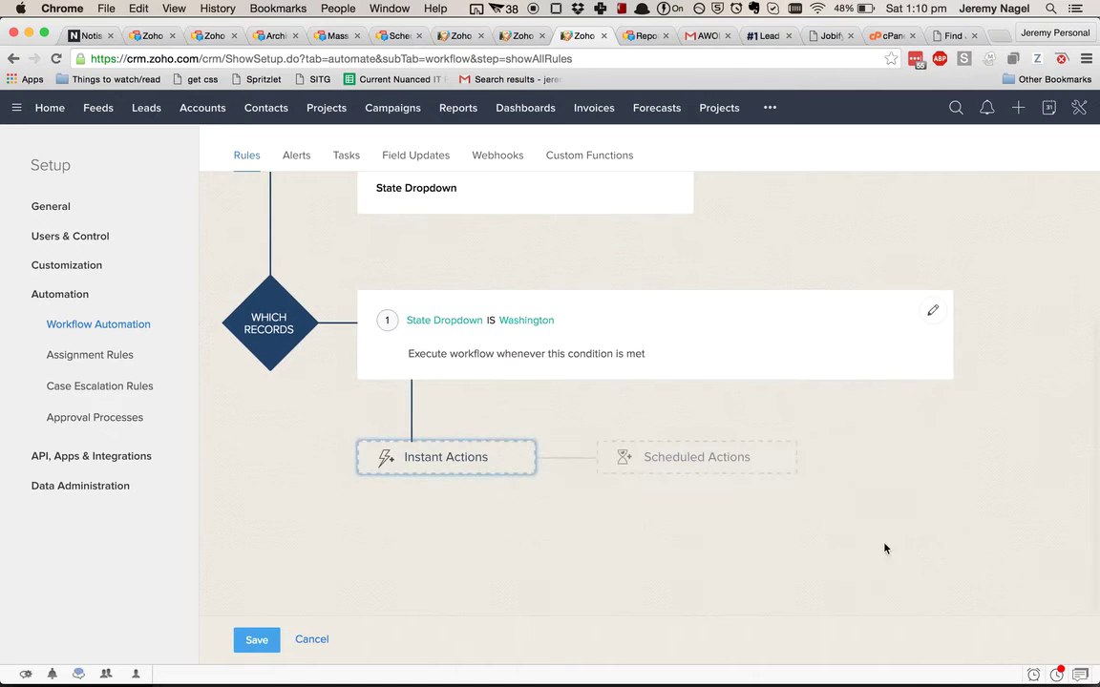
# Add a new self-written Deluge custom function as the rule's instant action
pyautogui.click(479, 459)
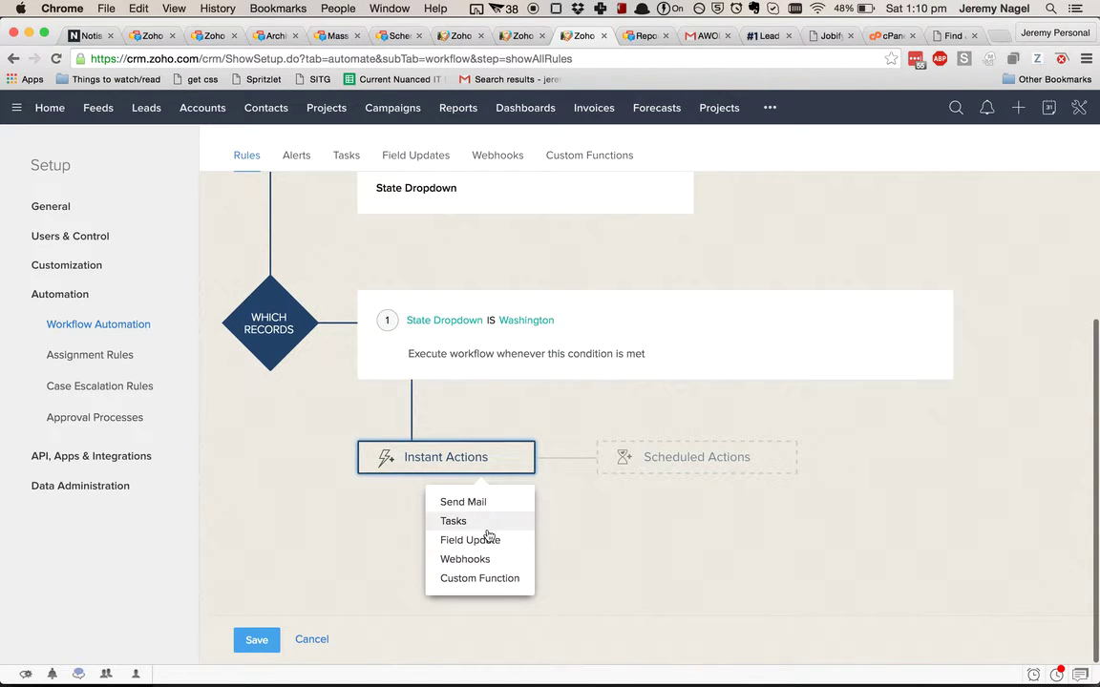
pyautogui.click(493, 580)
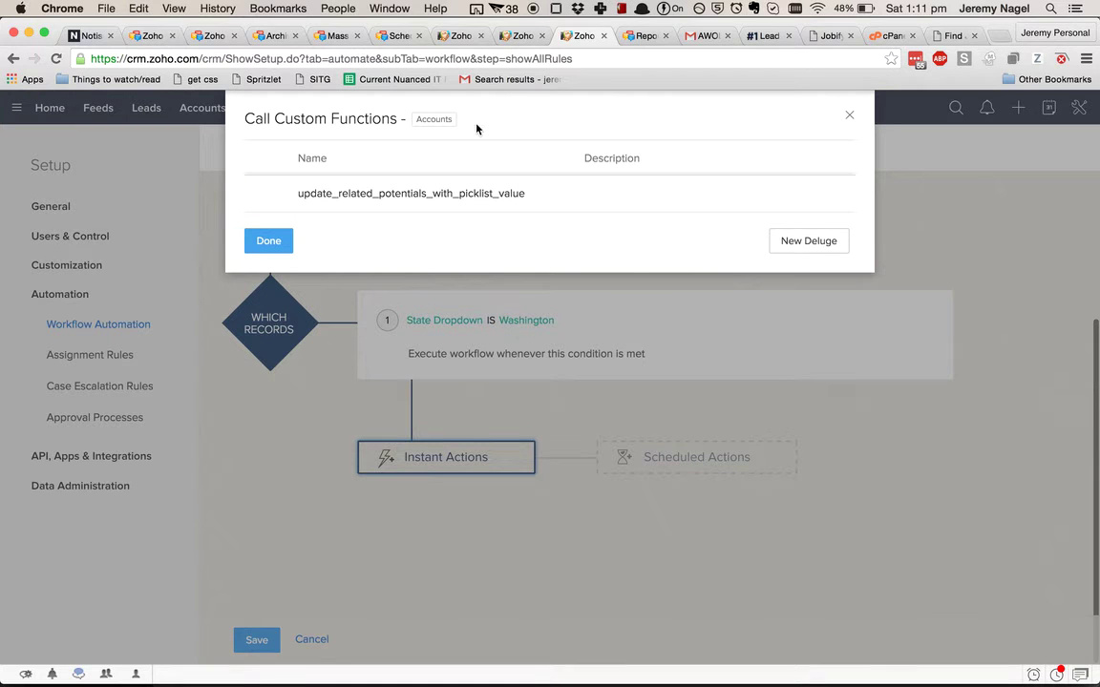
pyautogui.click(807, 240)
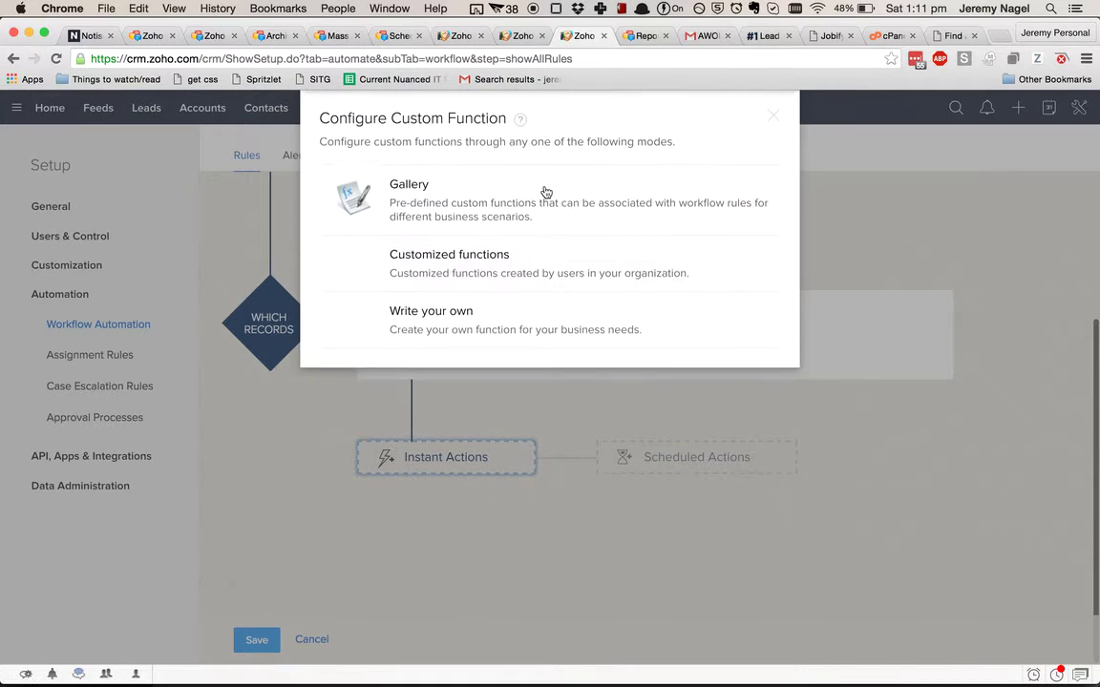
pyautogui.click(482, 352)
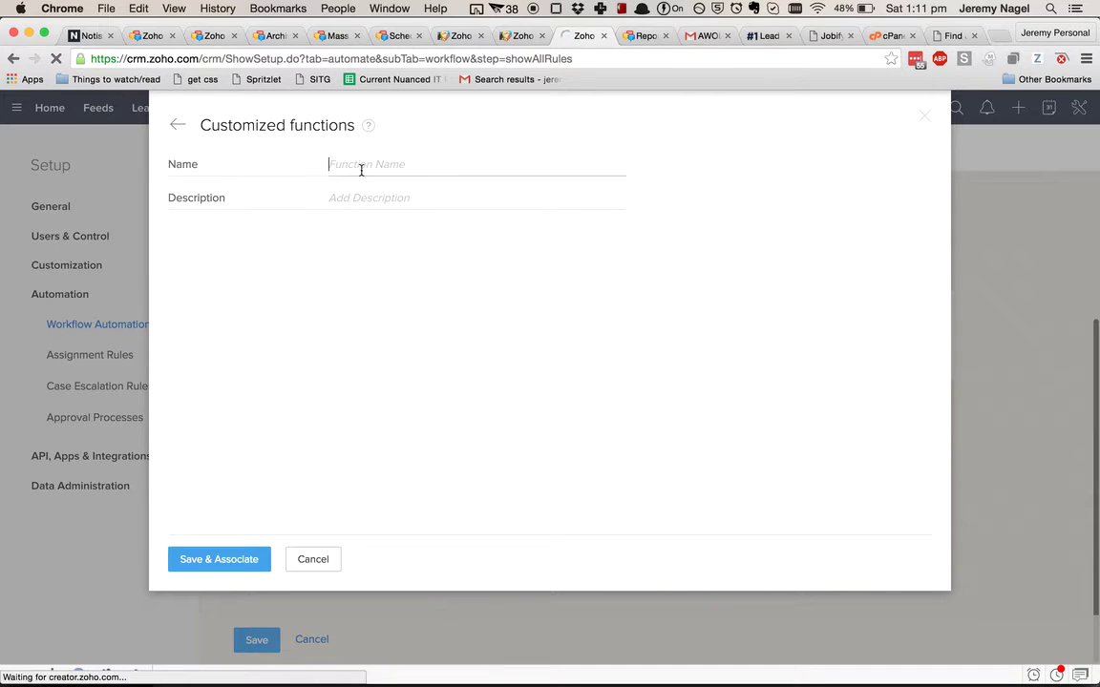
# Name and describe the function update_contacts_when_account_archived, using free-flow scripting
pyautogui.click(361, 169)
pyautogui.write('update_contacts_w')
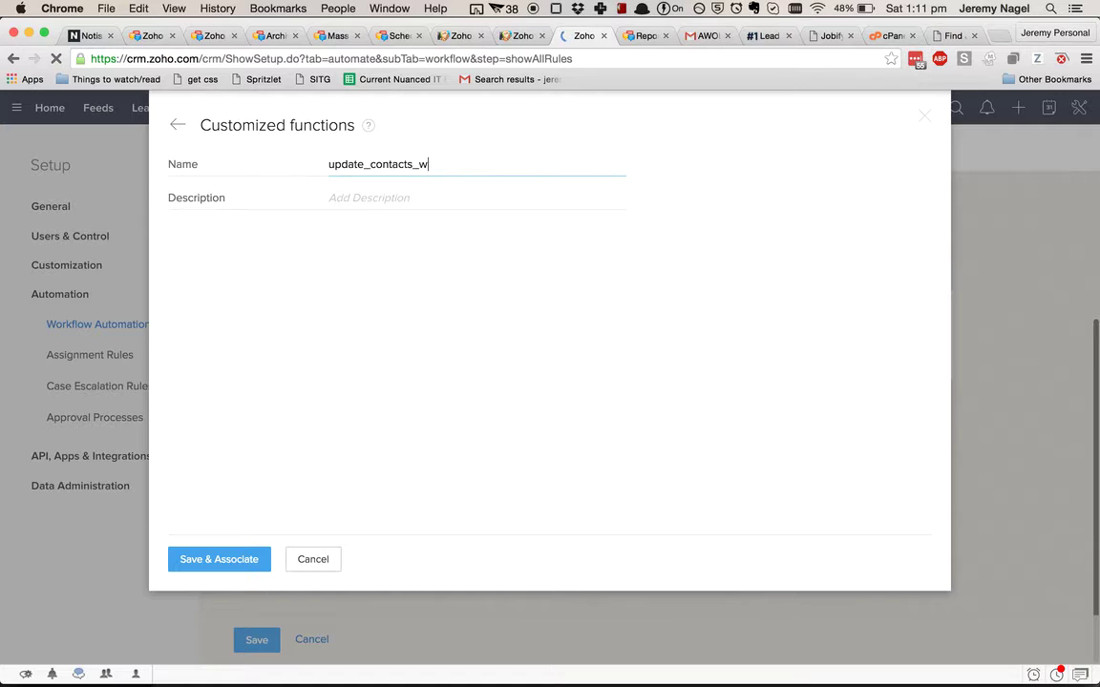
pyautogui.write('hen_account_a')
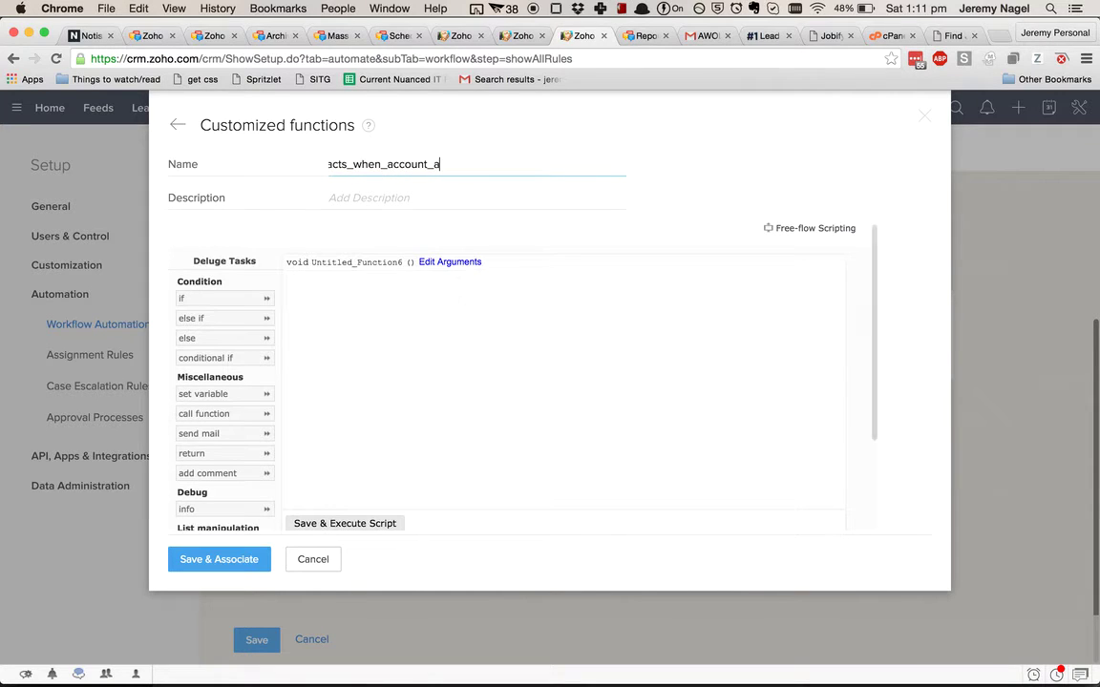
pyautogui.write('rchived')
pyautogui.press('super+a')
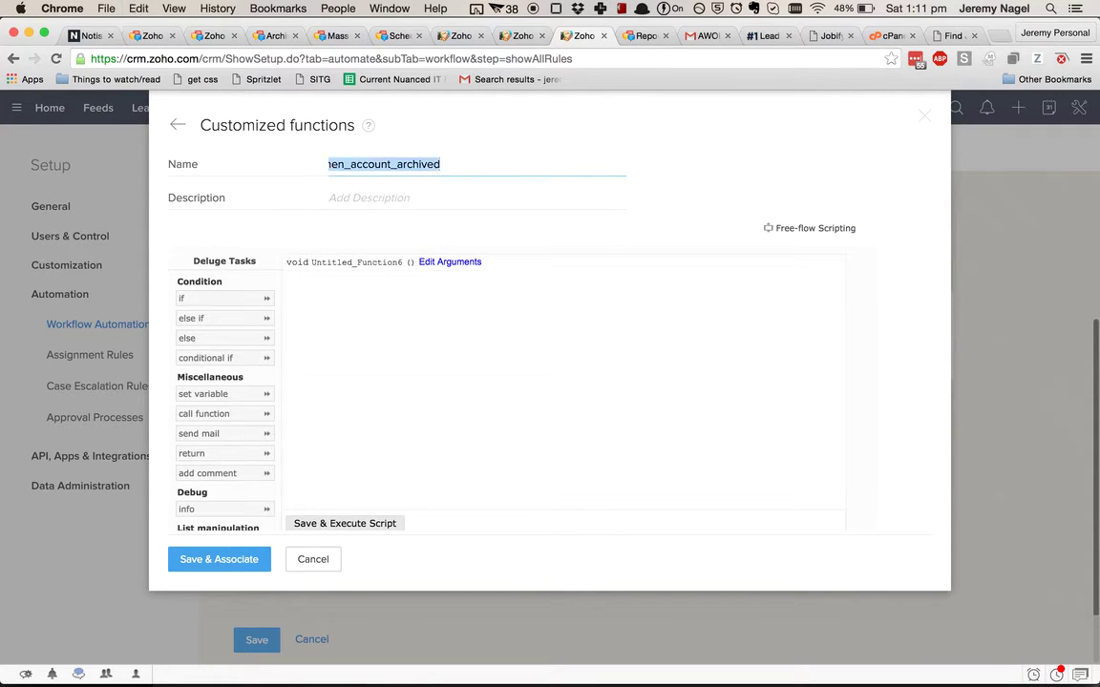
pyautogui.press('super+c')
pyautogui.click(342, 197)
pyautogui.press('super+v')
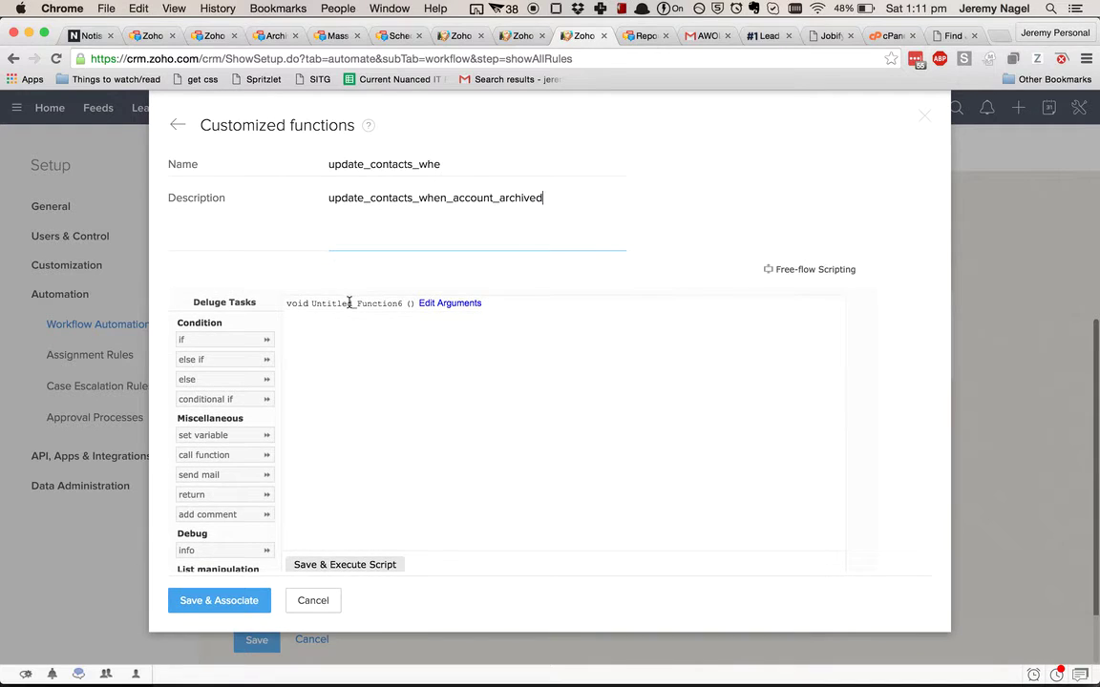
pyautogui.click(802, 228)
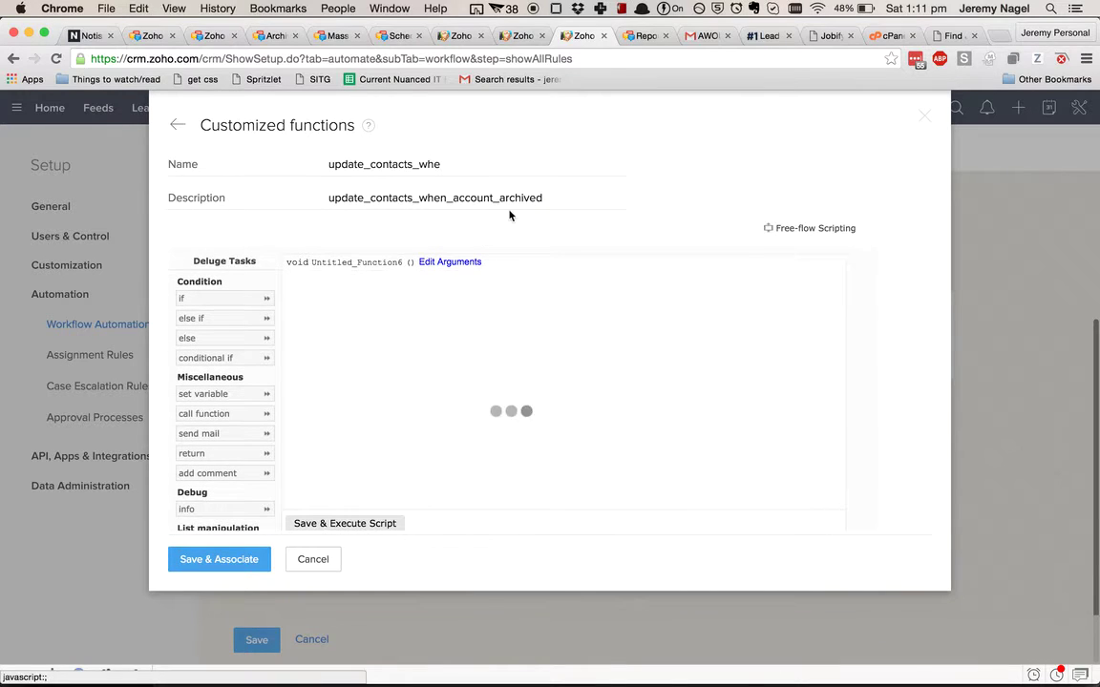
# Set the function's method name to update_contacts_when_account_archived
pyautogui.click(336, 251)
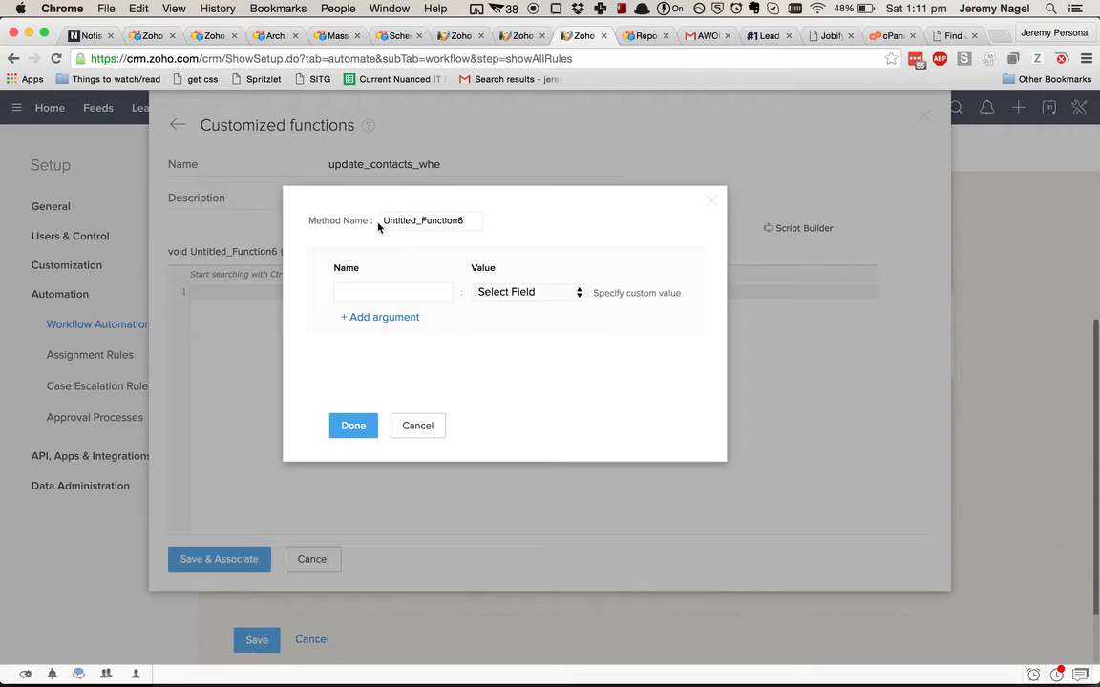
pyautogui.doubleClick(403, 219)
pyautogui.press('super+v')
# Add an account_id argument mapped to the account's Account Id
pyautogui.click(412, 293)
pyautogui.write('a')
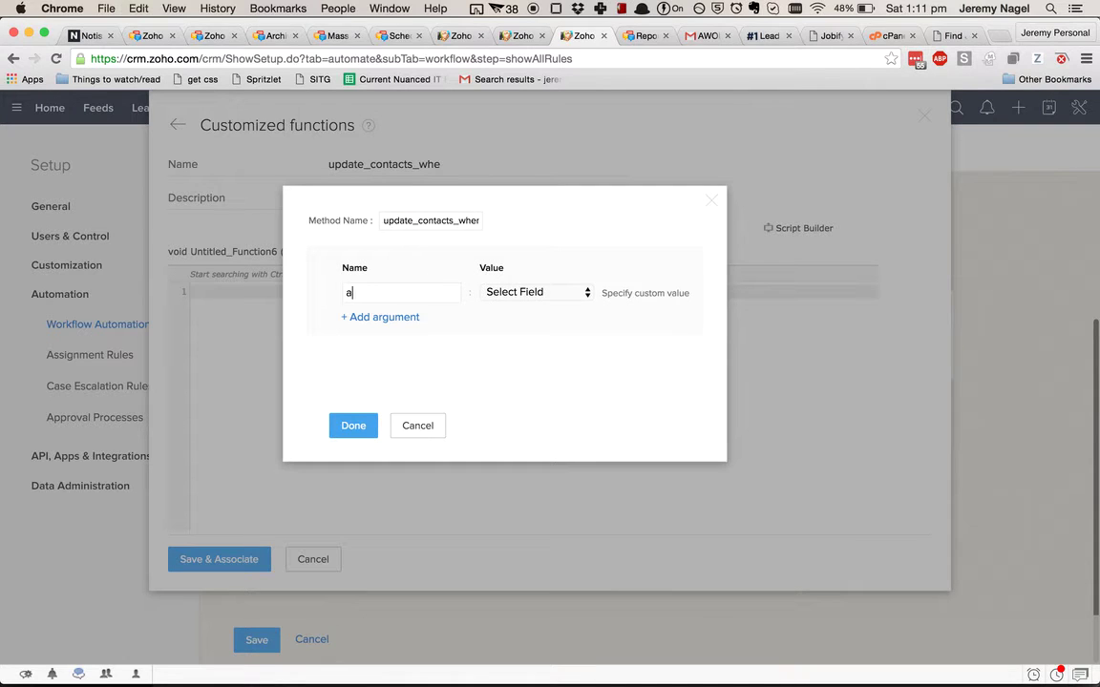
pyautogui.write('ccount_id')
pyautogui.press('BackSpace')
pyautogui.write('id')
pyautogui.press('Tab')
pyautogui.press('space')
pyautogui.press('Down')
pyautogui.press('Down')
pyautogui.press('Down')
pyautogui.press('Up')
pyautogui.press('Up')
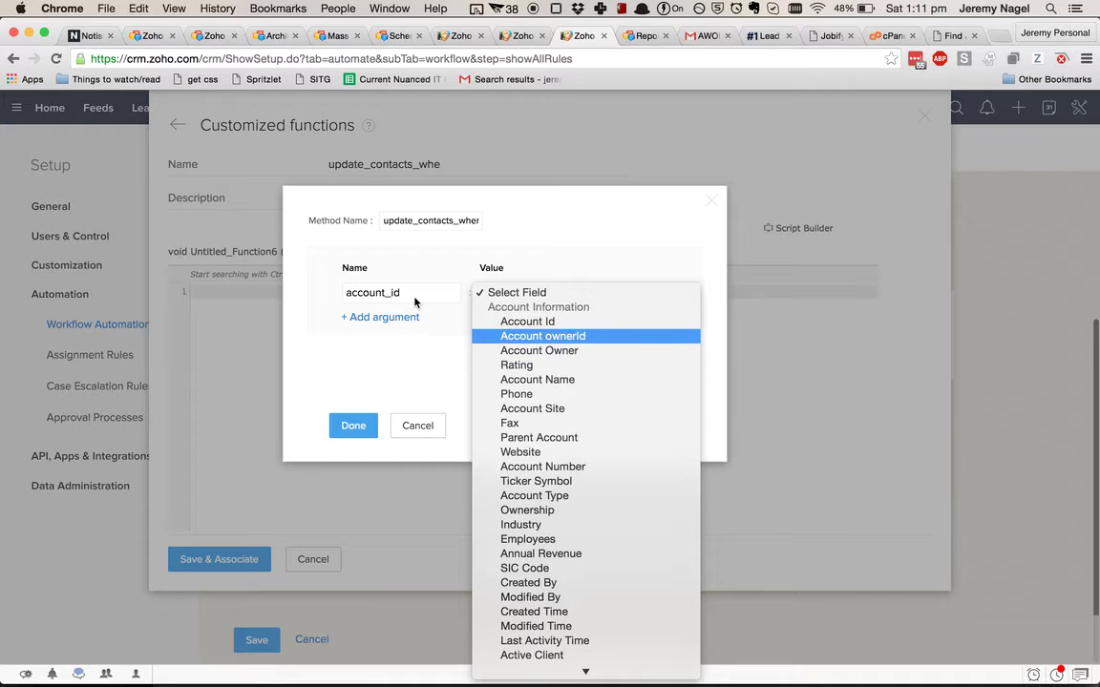
pyautogui.press('Return')
pyautogui.click(353, 425)
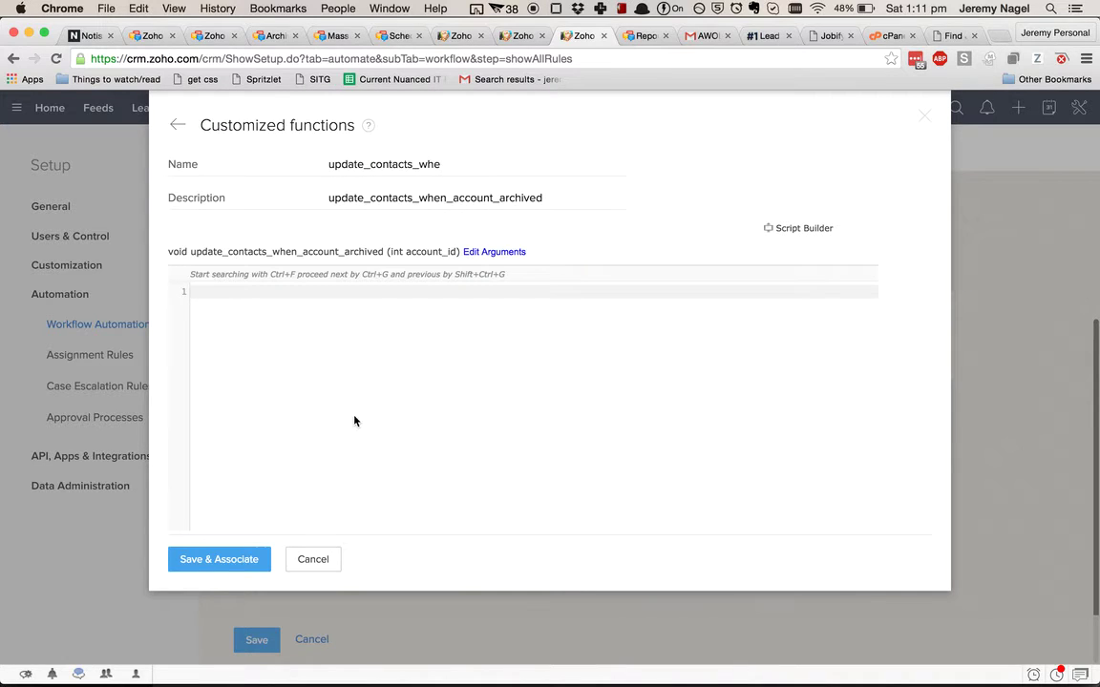
# Write account_obj = zoho.crm.getRecordById("Accounts", account_id); in the script
pyautogui.write('account_obj = zoho.crm.getRecord B')
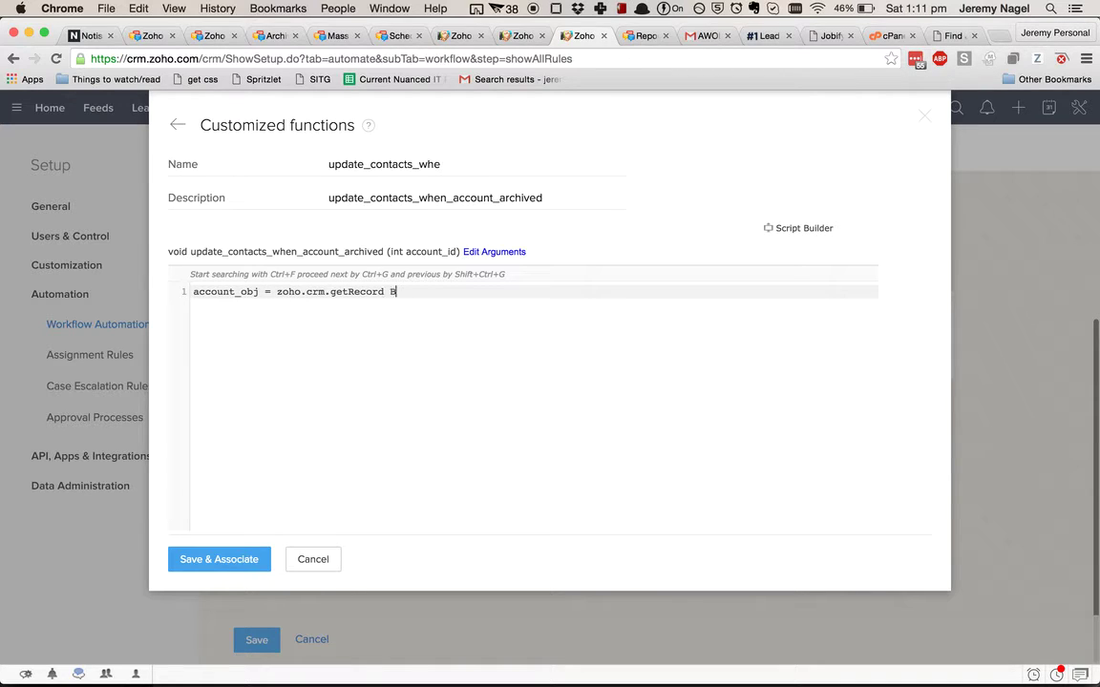
pyautogui.write('ById("Accounts", account_id);')
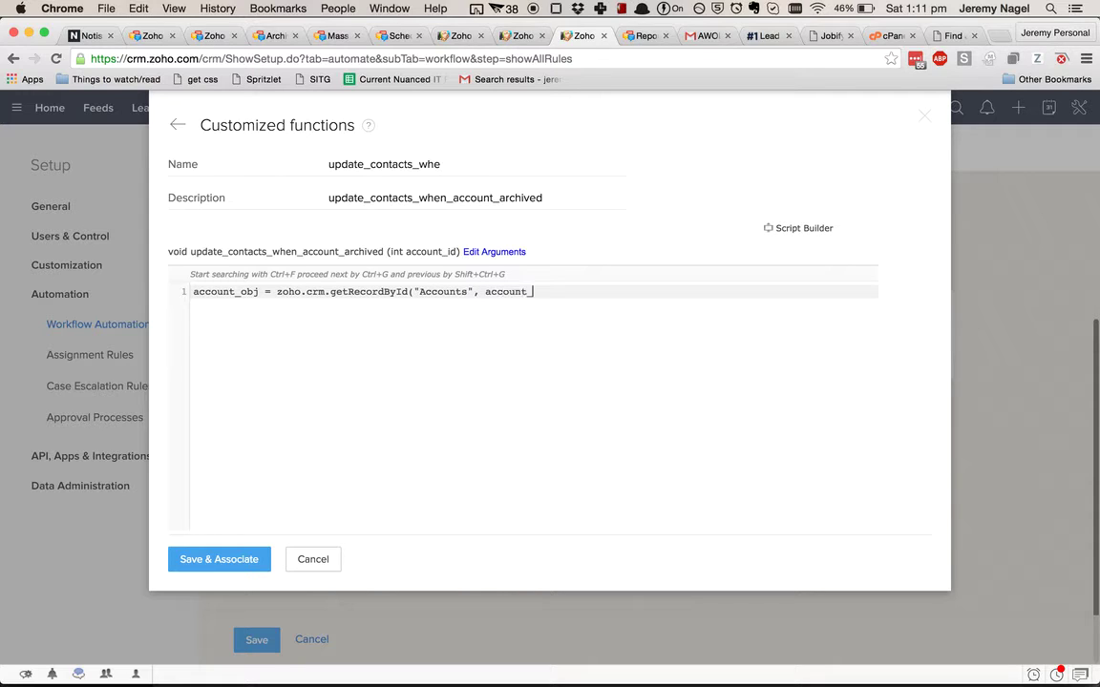
pyautogui.press('Return')
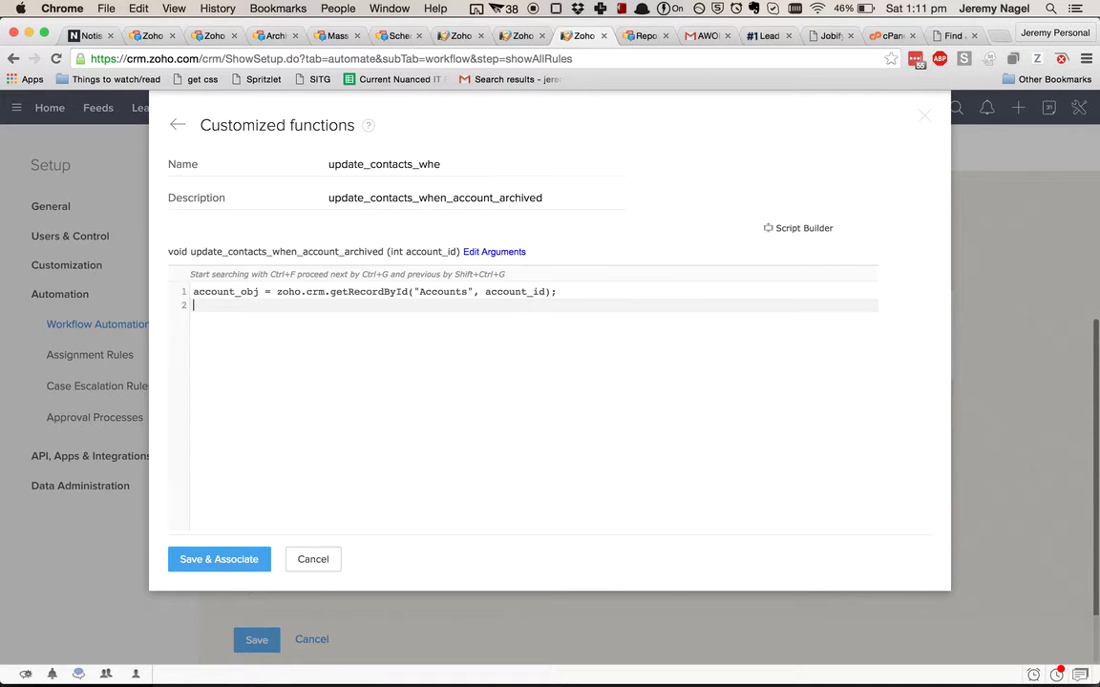
pyautogui.press('Return')
pyautogui.press('Return')
# Add a contact_records search of Contacts by accountid using account_id.toString()
pyautogui.write('contact_records = zoho.crm.searchRecordsByPdc("Contacts", "')
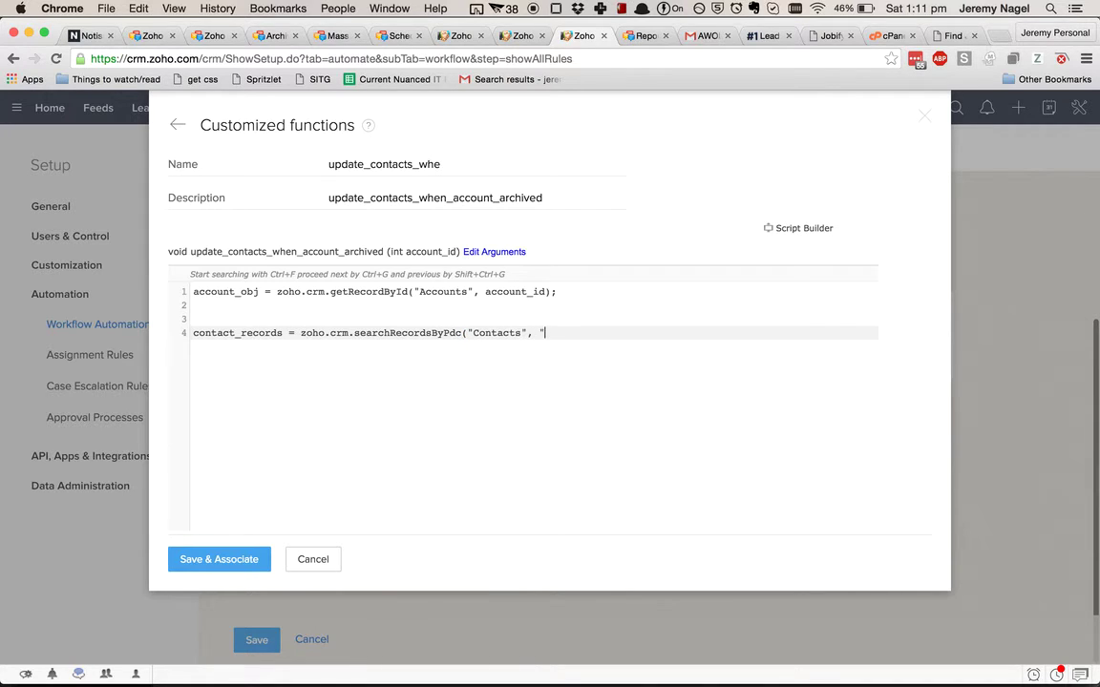
pyautogui.rightClick(402, 333)
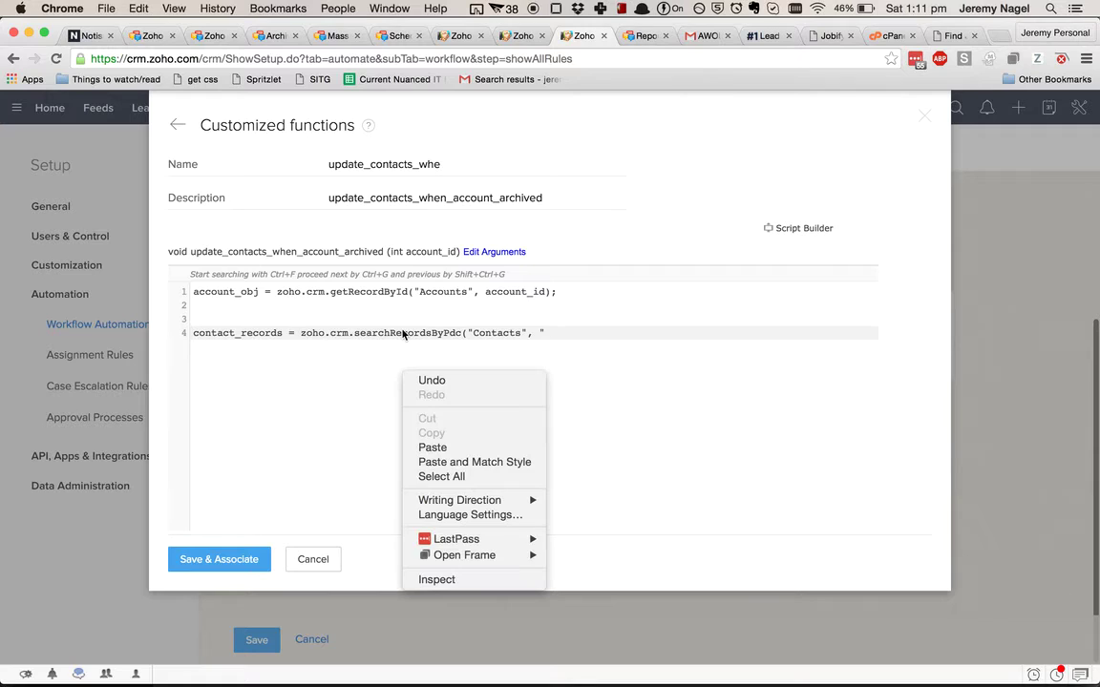
pyautogui.click(663, 373)
pyautogui.write('a')
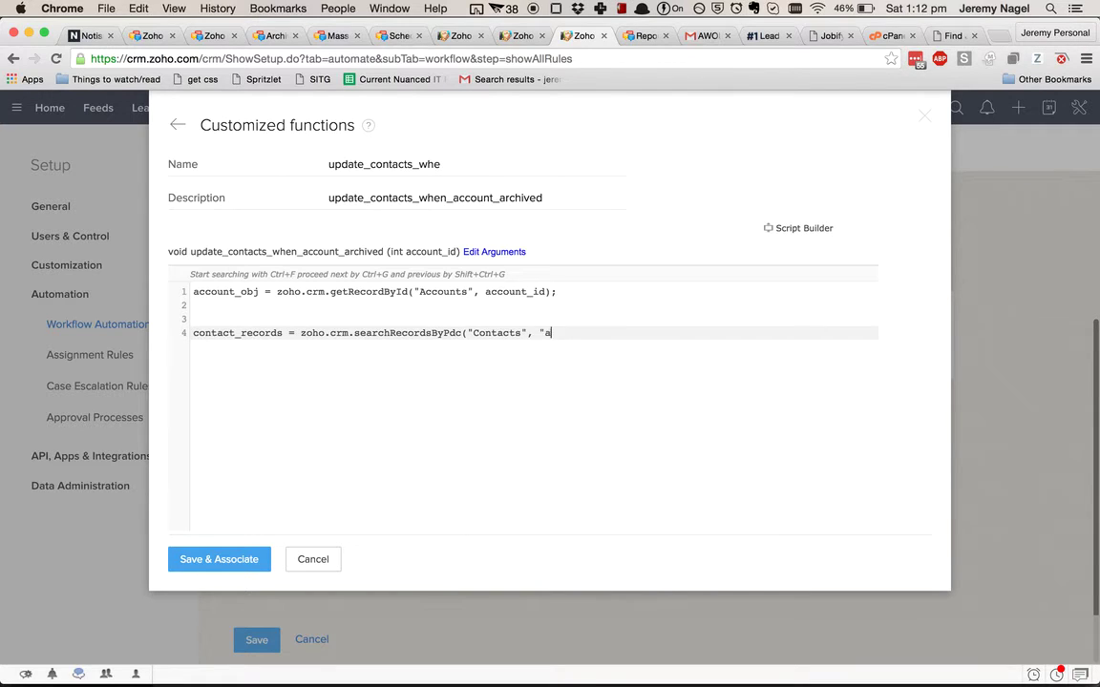
pyautogui.write('ccountid", account_id.toString());')
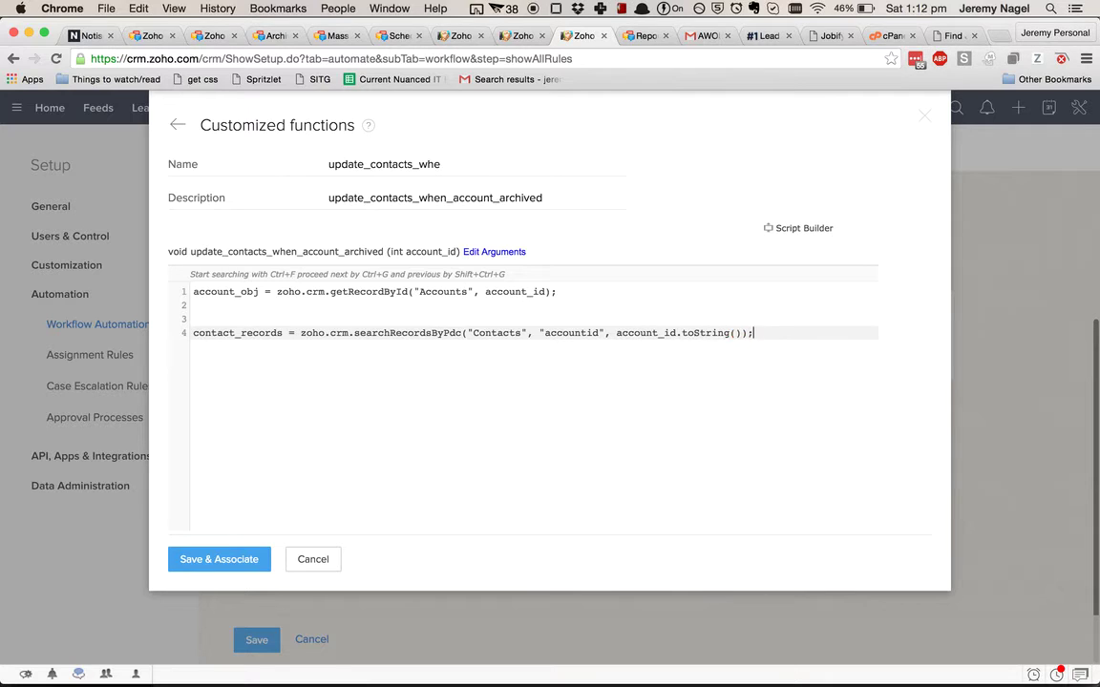
pyautogui.press('Return')
pyautogui.press('Up')
pyautogui.press('Up')
pyautogui.press('BackSpace')
# Loop over contact_records, setting each contact's Description to "Archived"
pyautogui.click(194, 332)
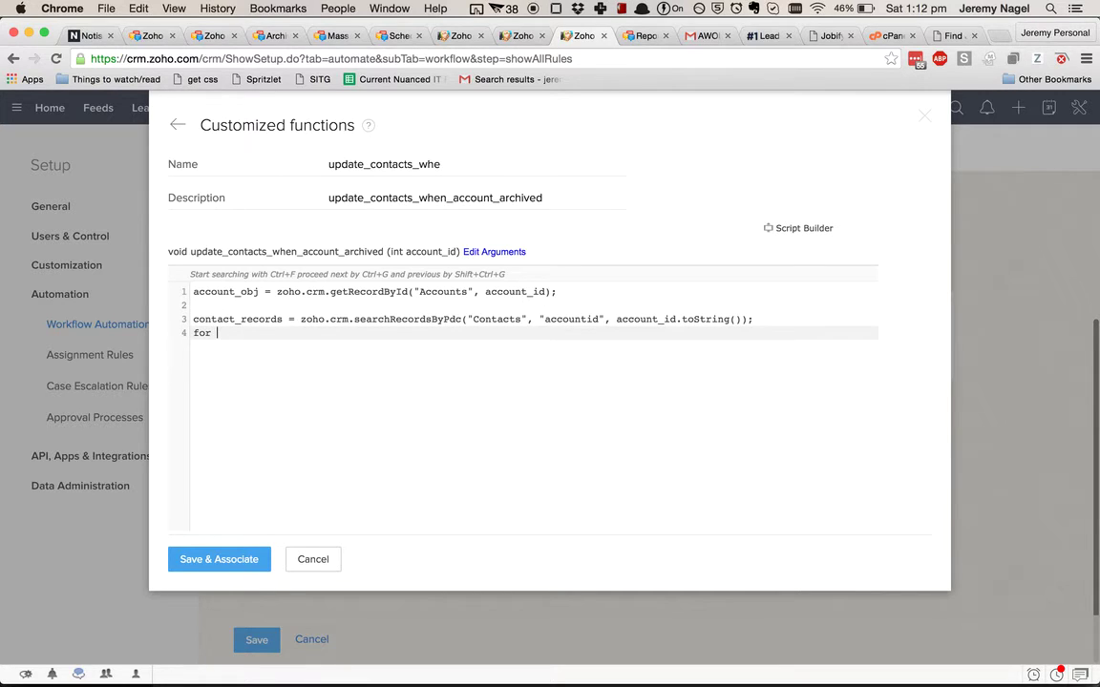
pyautogui.write('for contact in contact_records {')
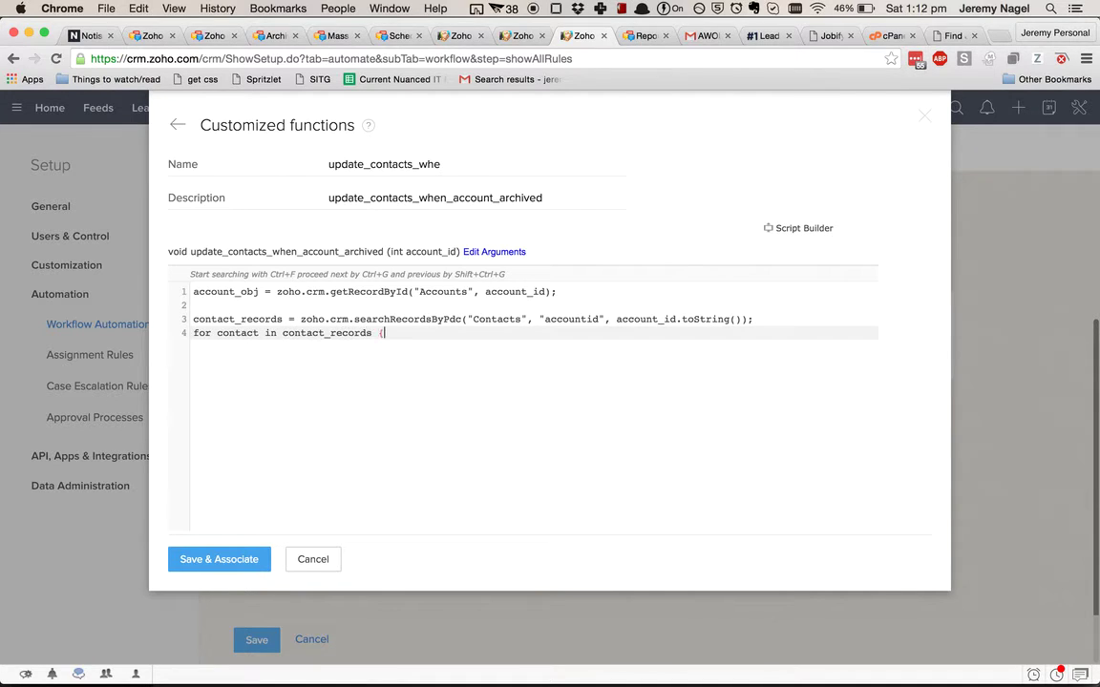
pyautogui.press('Return')
pyautogui.write('contact.')
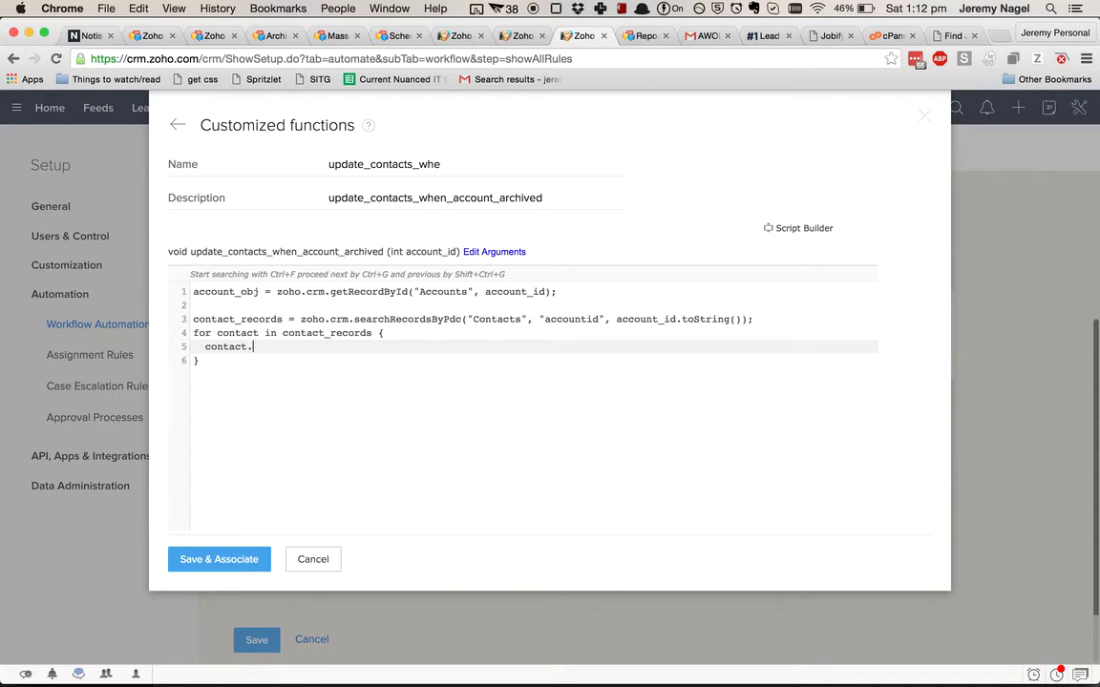
pyautogui.write('put("d')
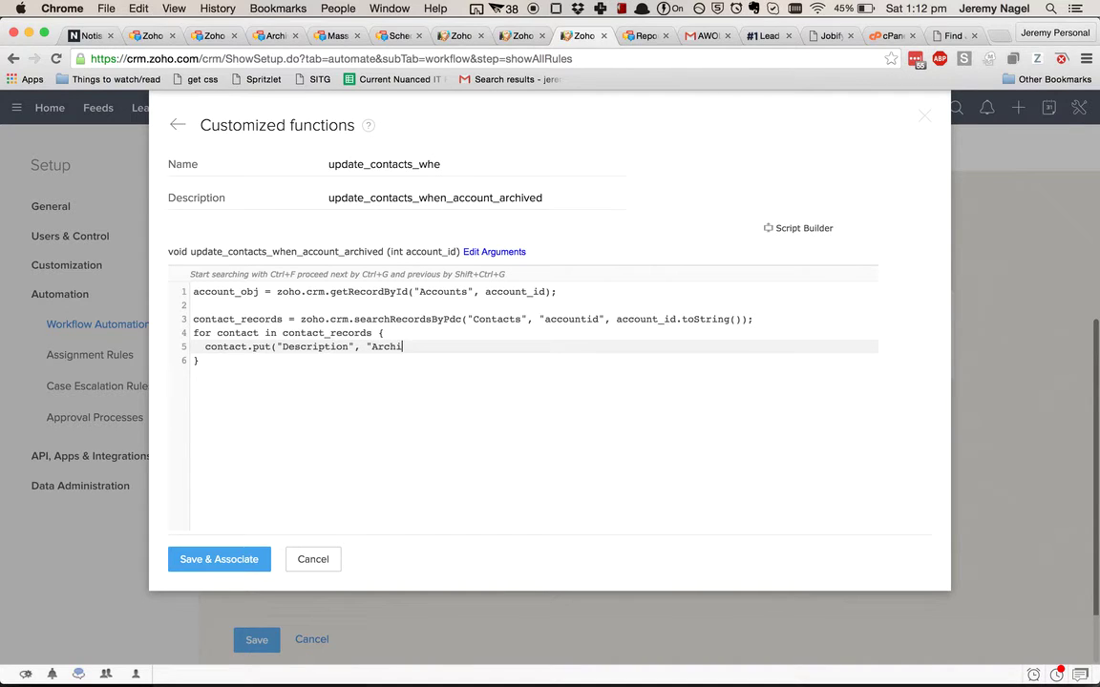
pyautogui.press('Return')
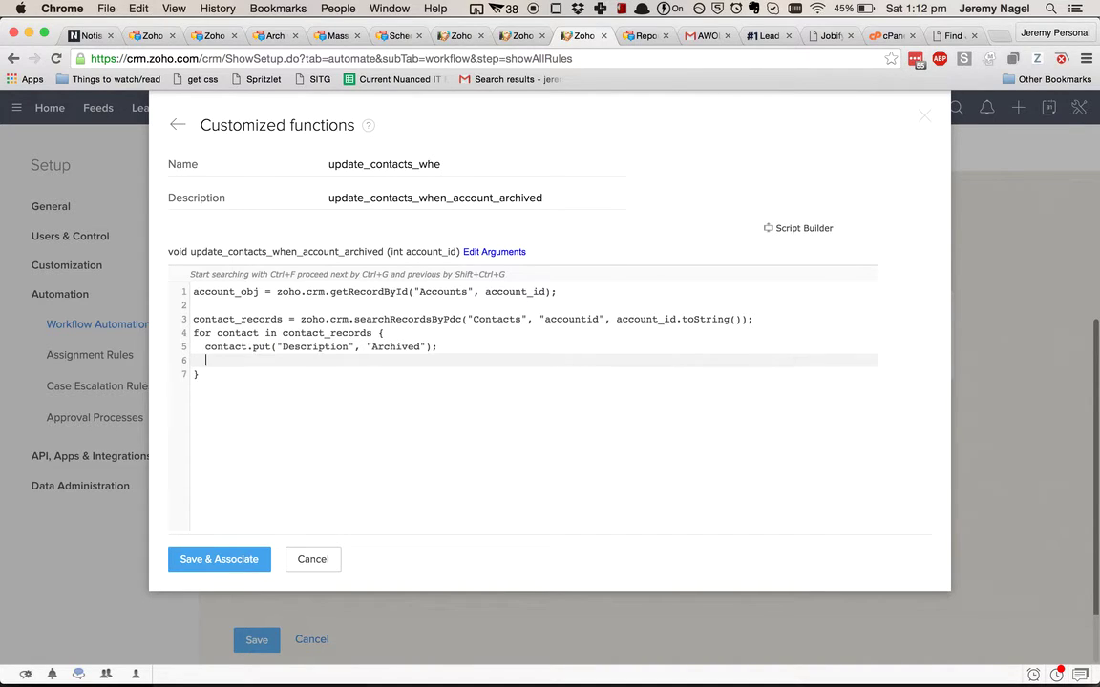
# Save each contact with updateRecord into update_resp and log it with info(update_resp)
pyautogui.write('update_resp = zoho.crm.ud')
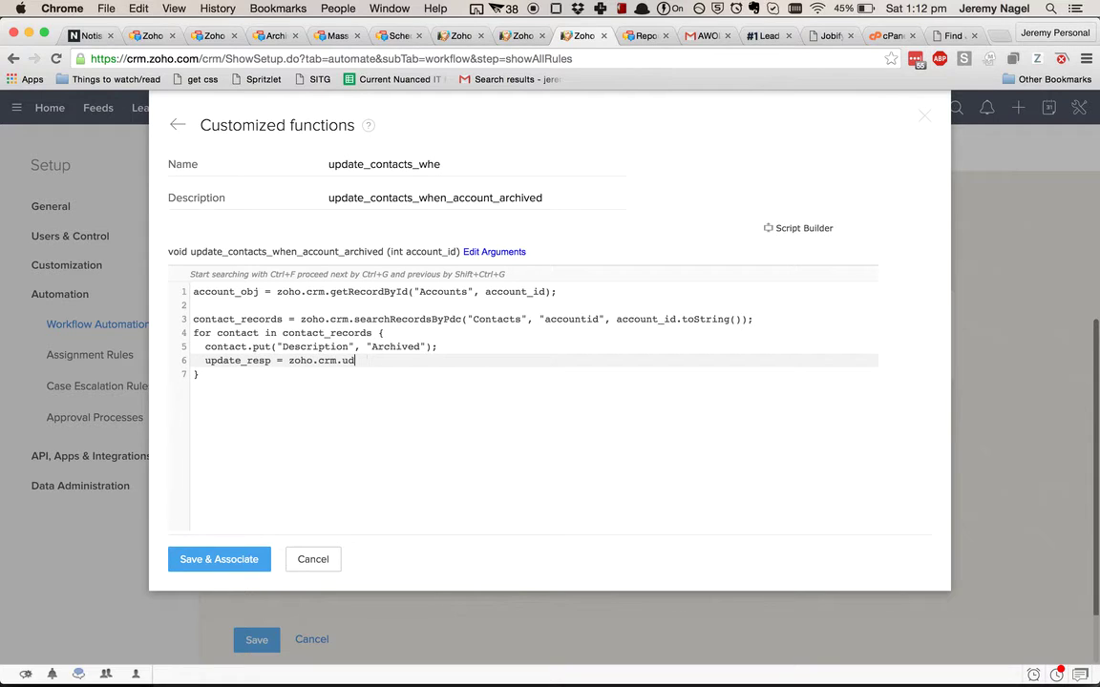
pyautogui.press('BackSpace')
pyautogui.write('pdateRecord("Contacts", contact.get(')
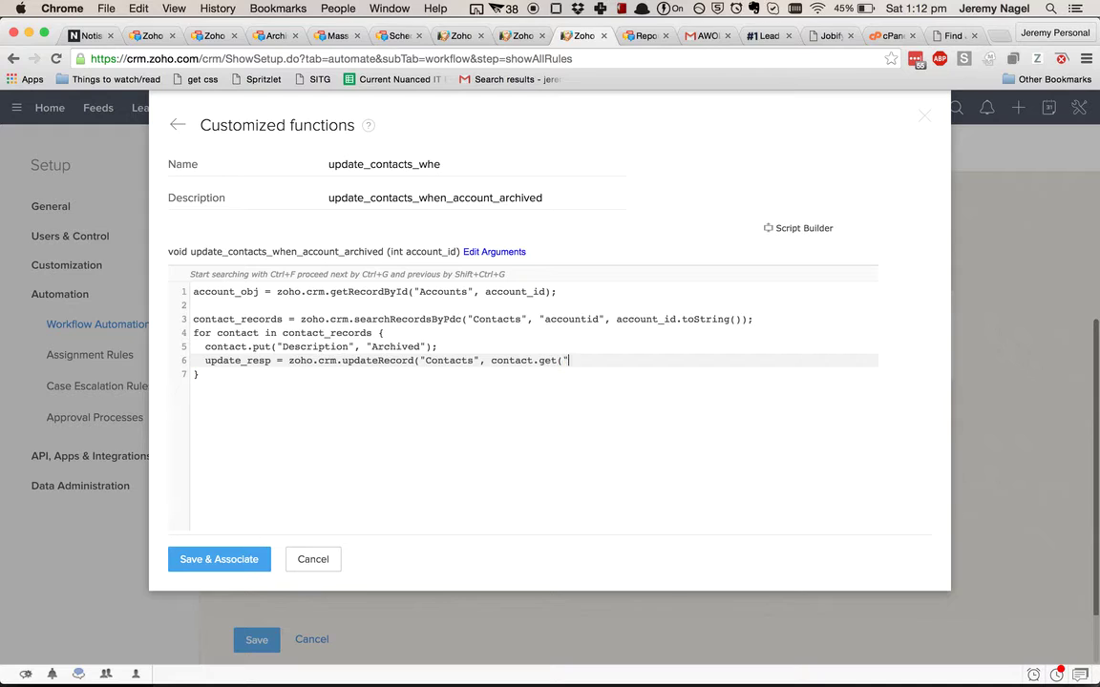
pyautogui.write('ID')
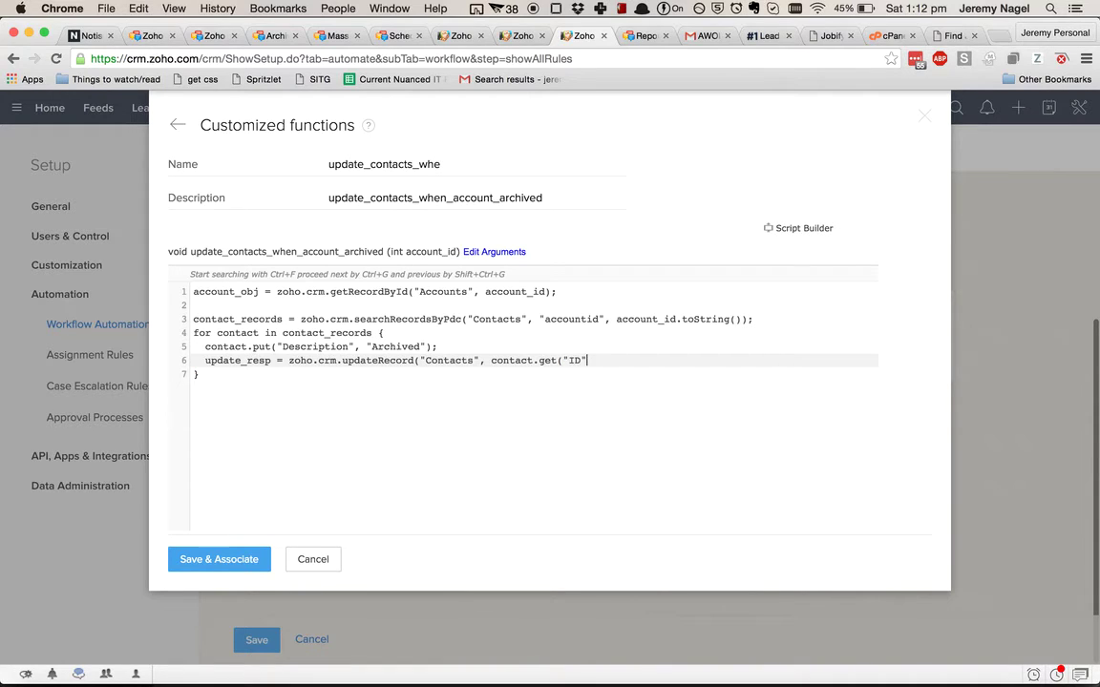
pyautogui.write('D",')
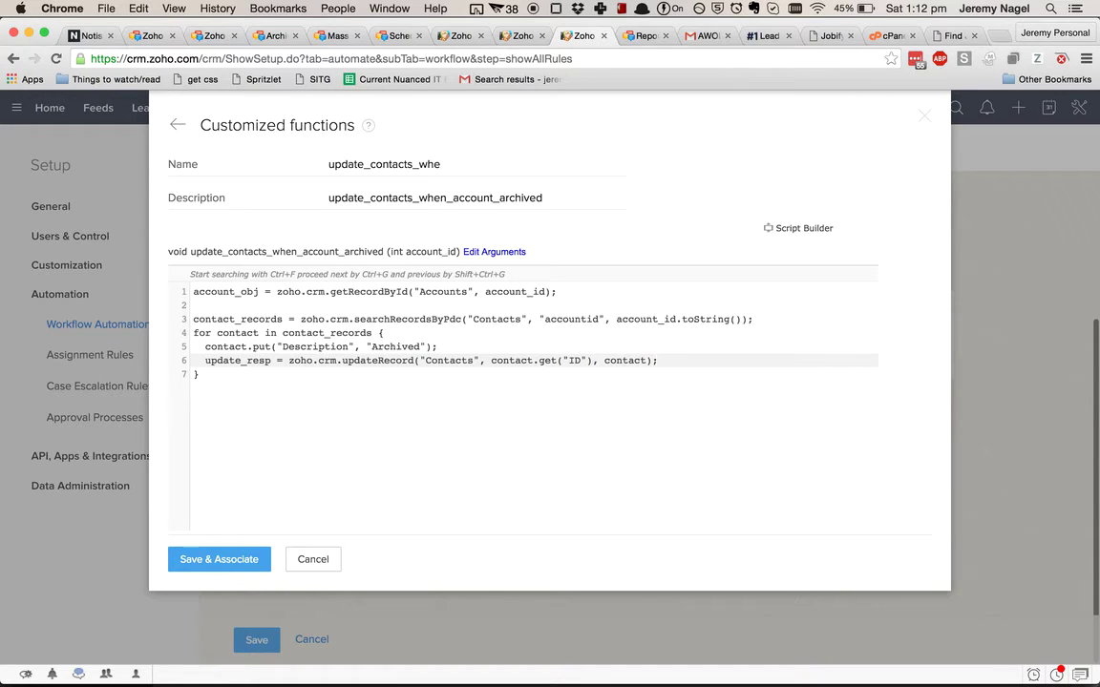
pyautogui.press('Return')
pyautogui.write('info (update_resp')
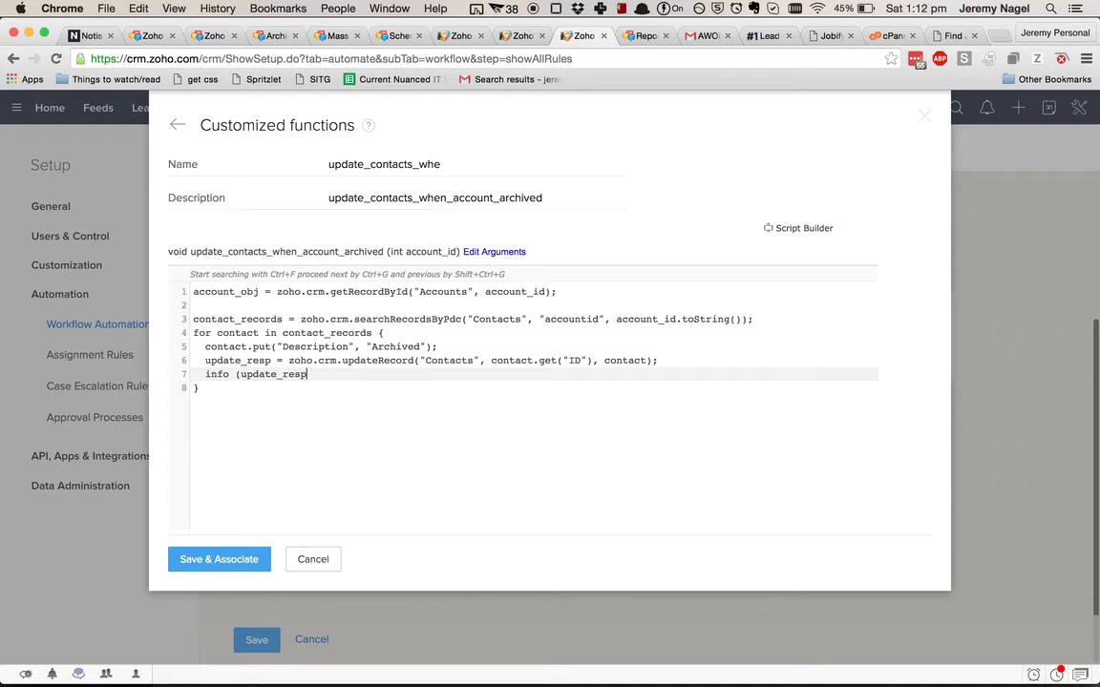
pyautogui.write(');')
# Insert an info(contact_record) logging line above the contact for-each loop
pyautogui.press('Up')
pyautogui.press('Up')
pyautogui.press('Up')
pyautogui.press('Up')
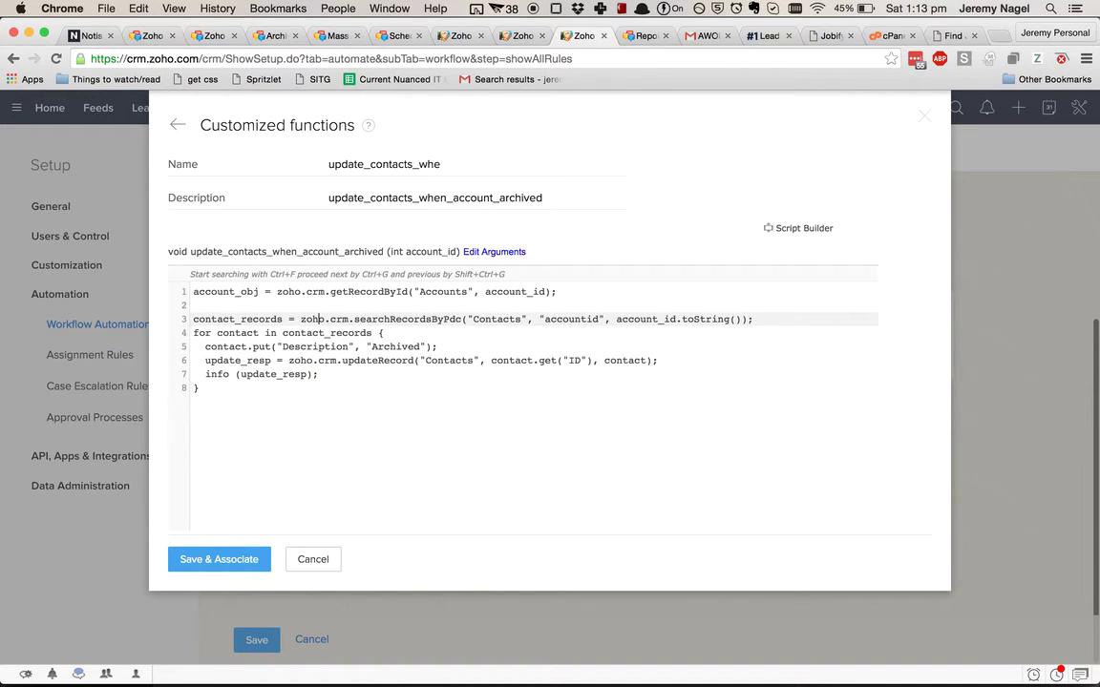
pyautogui.press('Down')
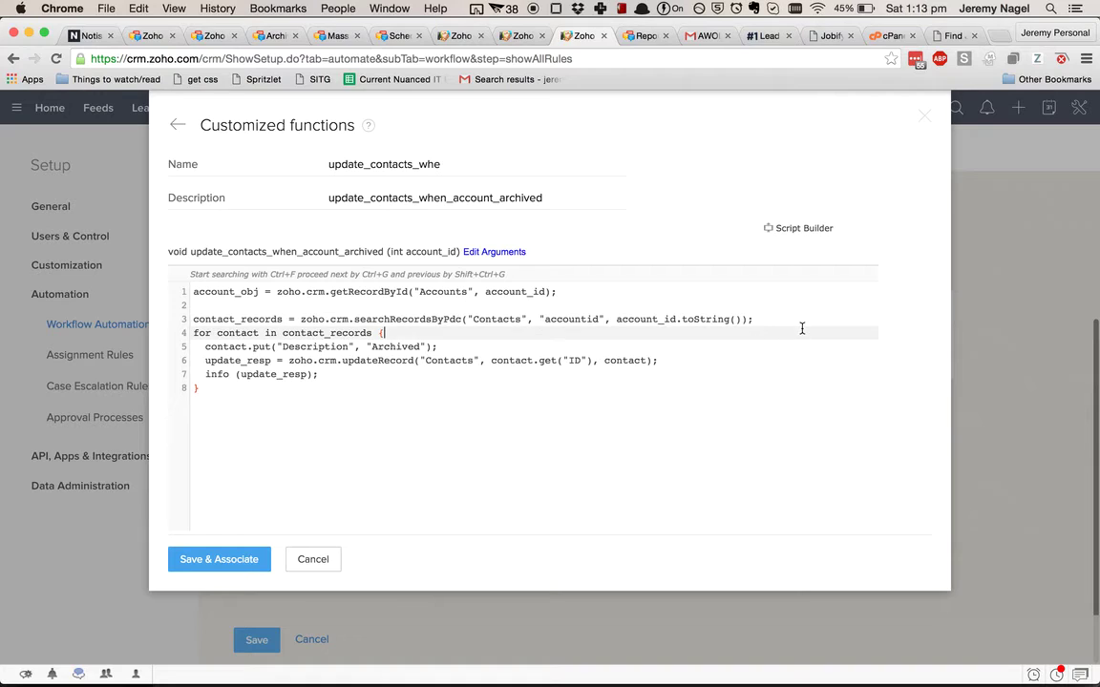
pyautogui.press('Home')
pyautogui.press('Return')
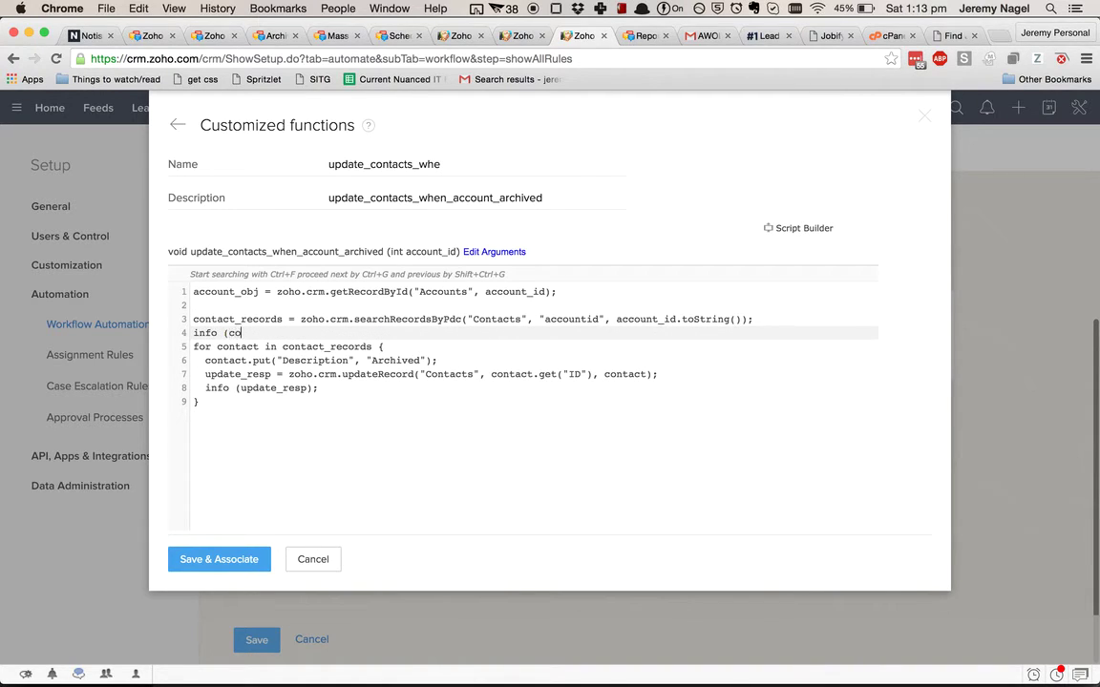
pyautogui.write('info (contact_records);')
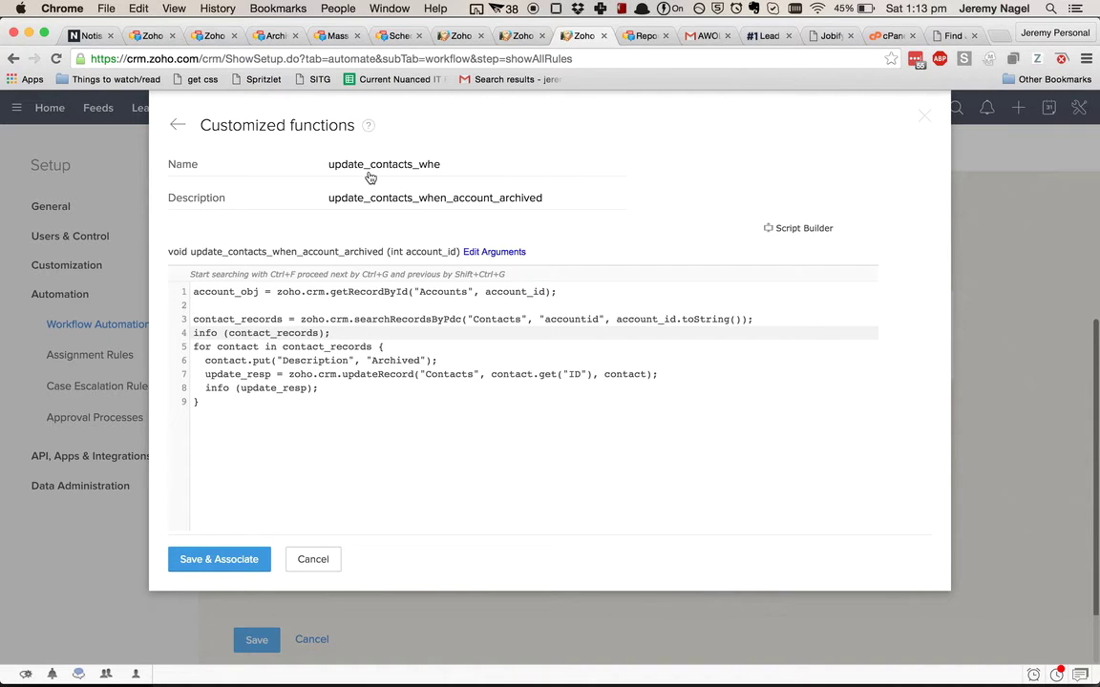
pyautogui.press('Down')
pyautogui.click(387, 347)
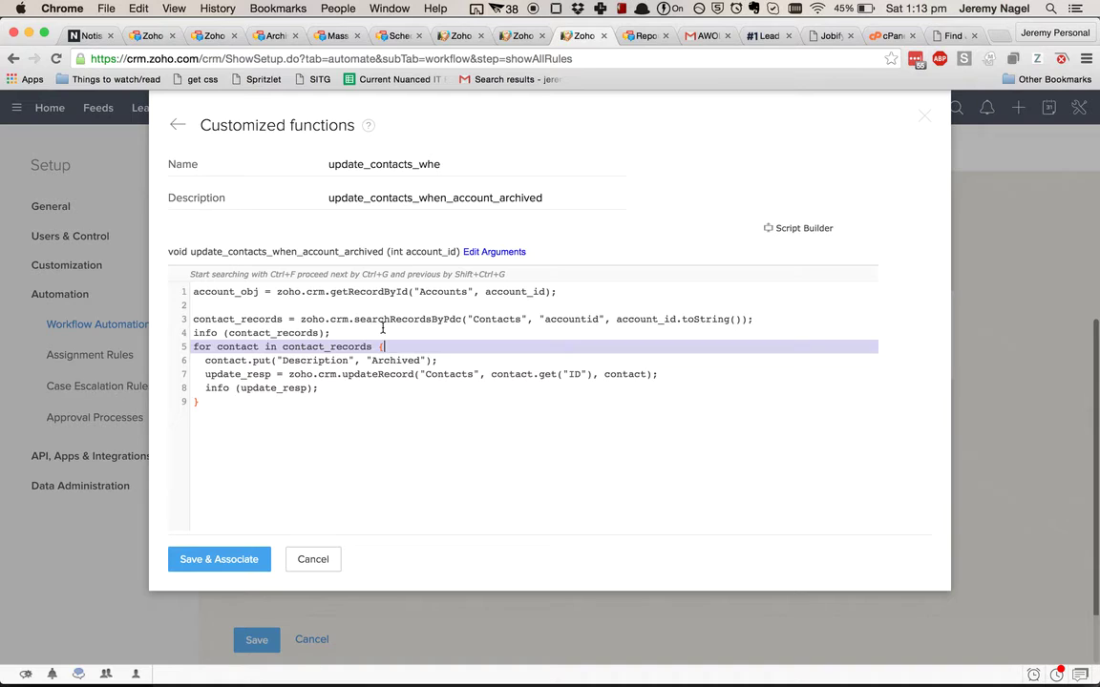
pyautogui.click(383, 330)
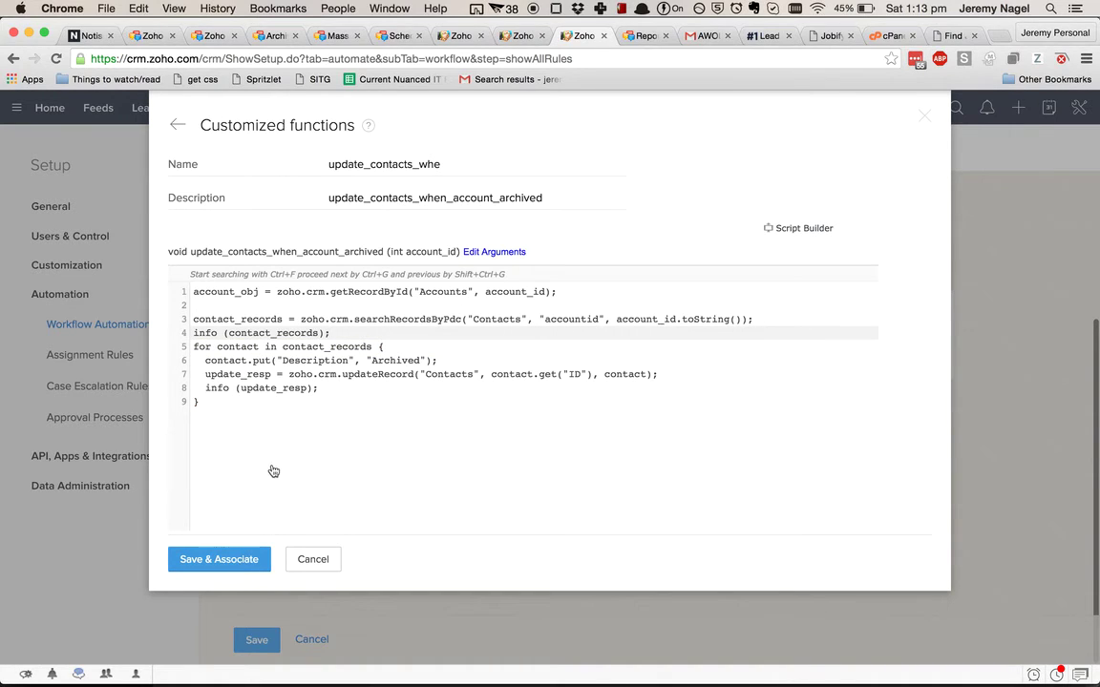
pyautogui.press('Right')
pyautogui.press('Up')
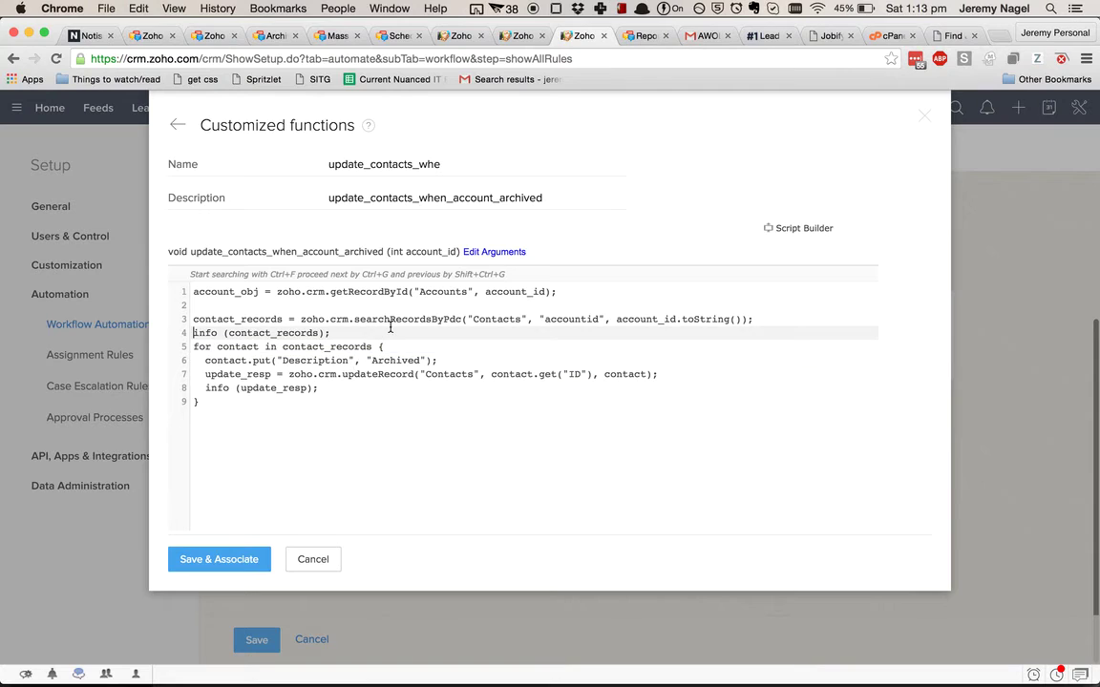
pyautogui.press('Down')
pyautogui.press('Return')
pyautogui.press('Up')
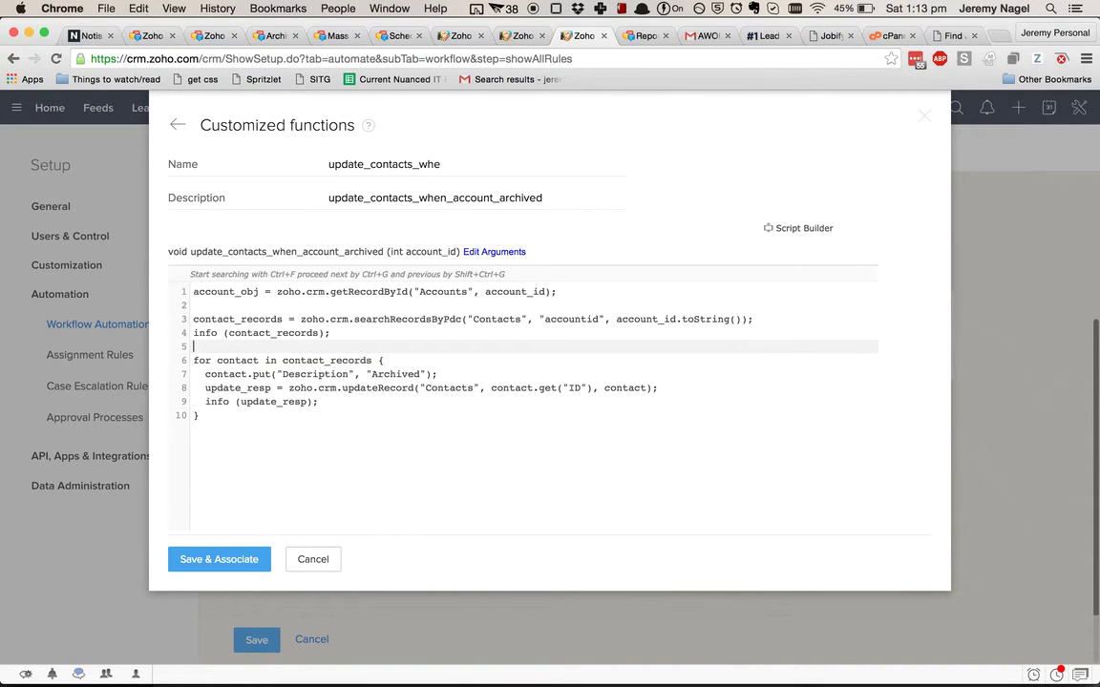
pyautogui.press('BackSpace')
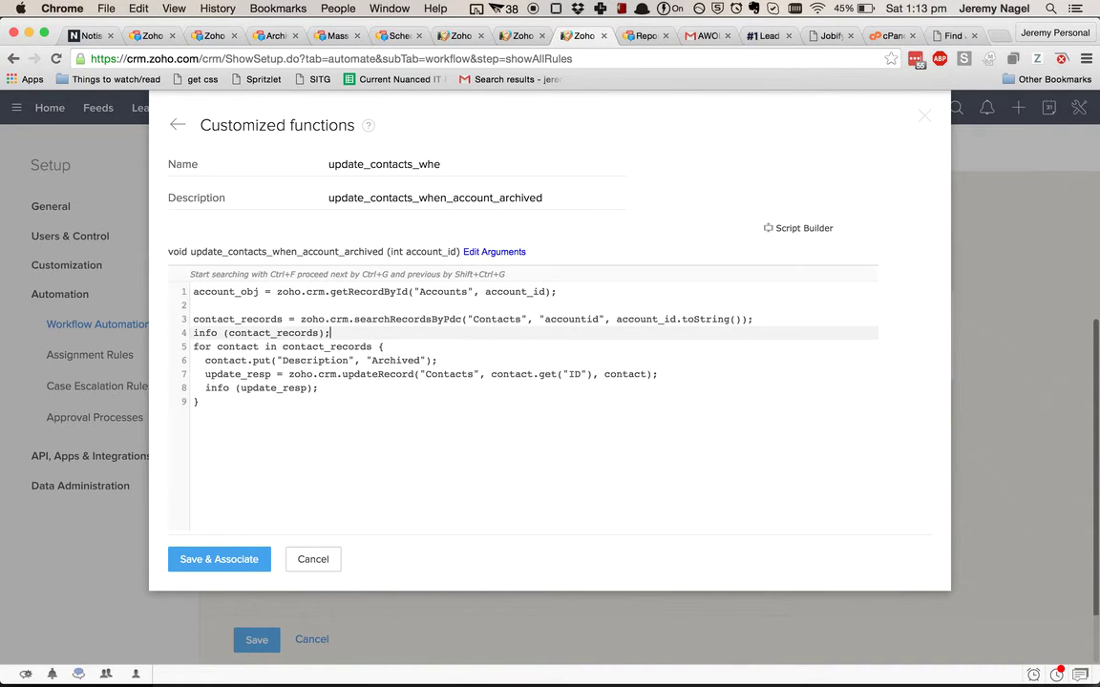
# Compare the script against the forum example, then save and execute it
pyautogui.click(649, 38)
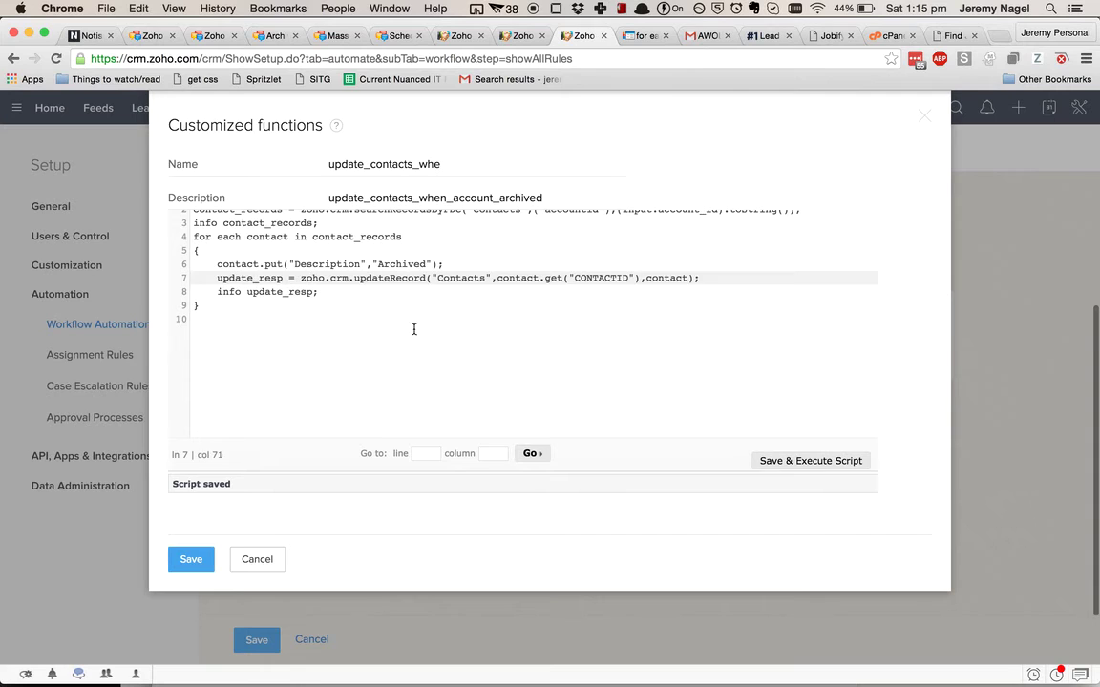
pyautogui.click(412, 329)
pyautogui.scroll(4, 413, 328)
pyautogui.scroll(-1, 413, 329)
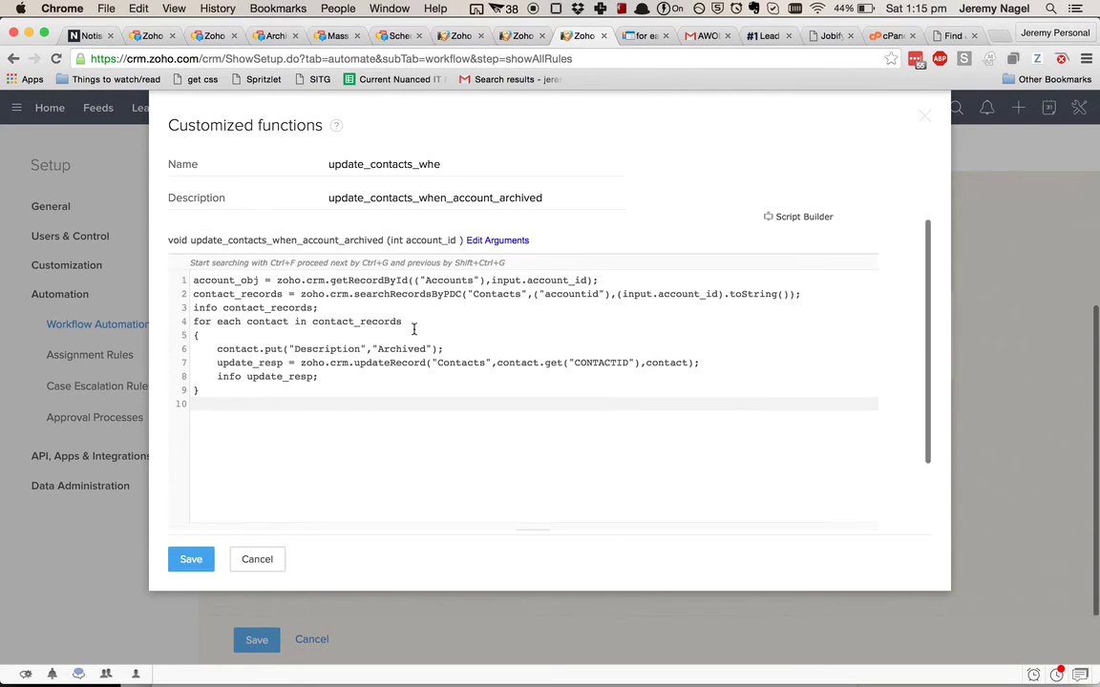
pyautogui.scroll(-3, 413, 329)
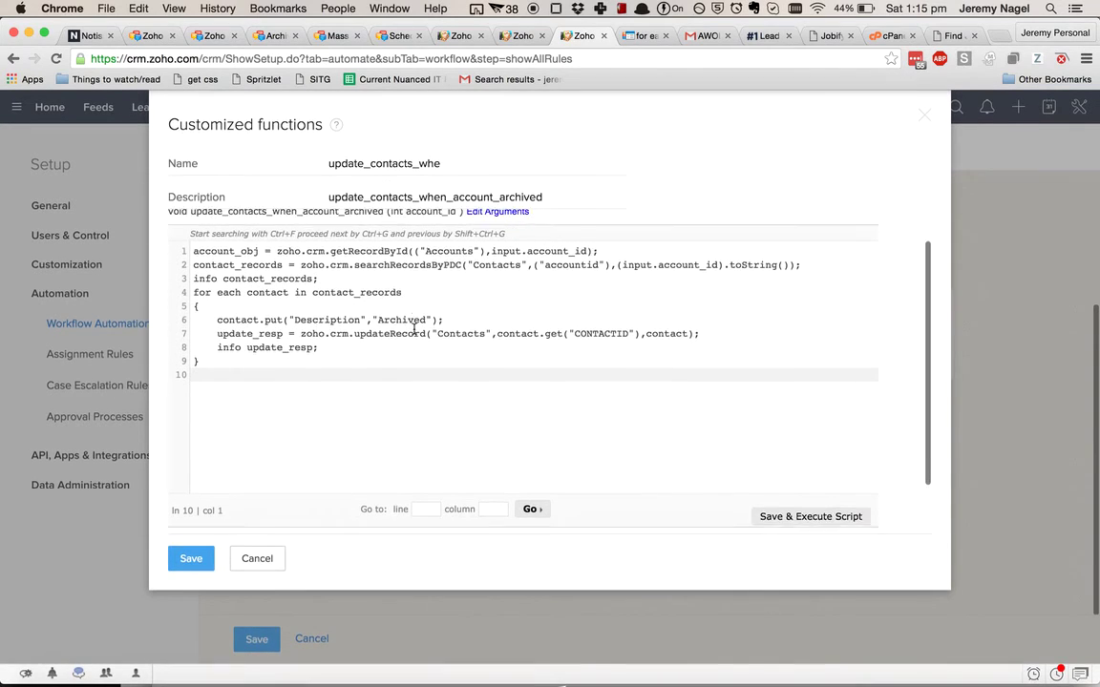
pyautogui.click(810, 460)
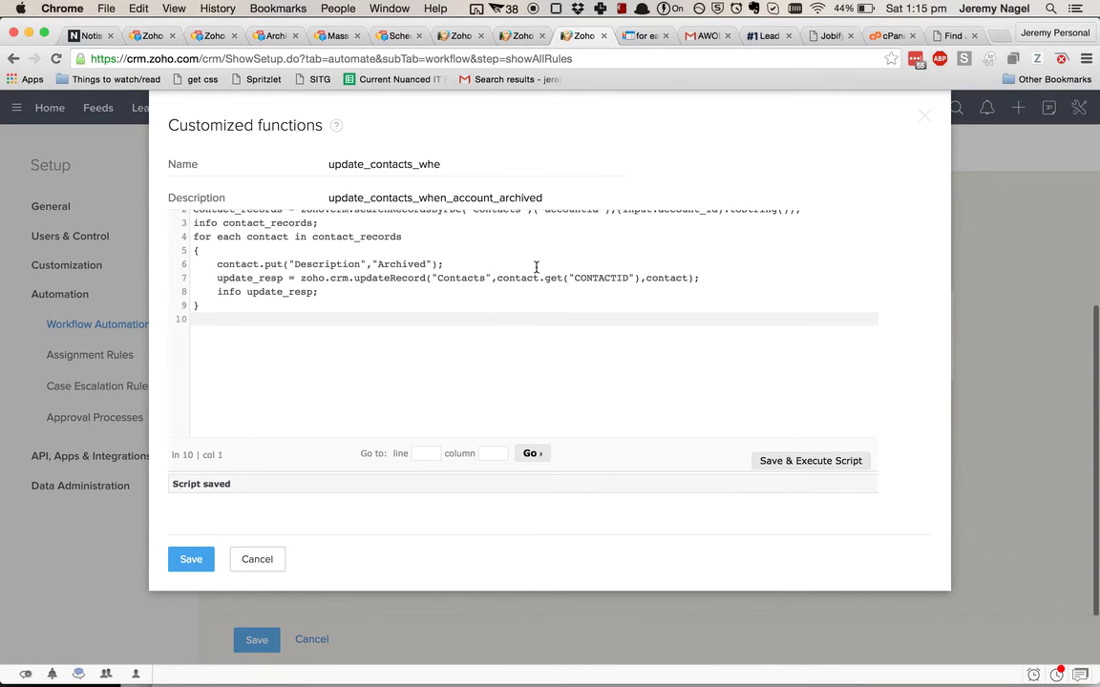
# Run the function using the test account's id
pyautogui.press('super+v')
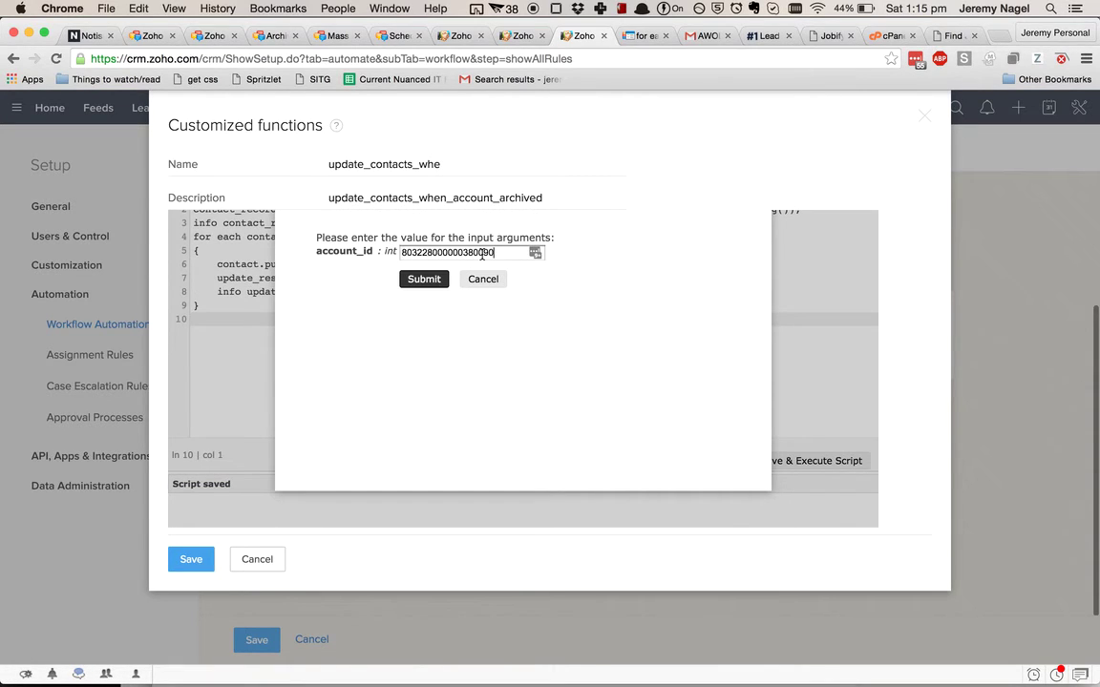
pyautogui.click(420, 281)
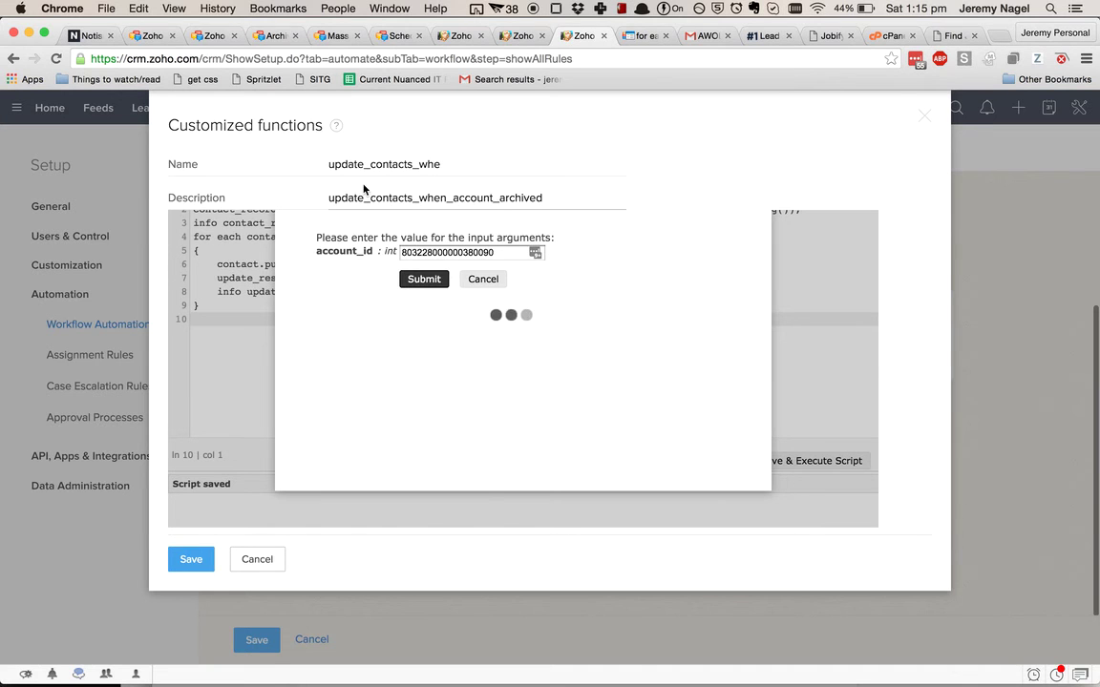
pyautogui.scroll(-5, 429, 365)
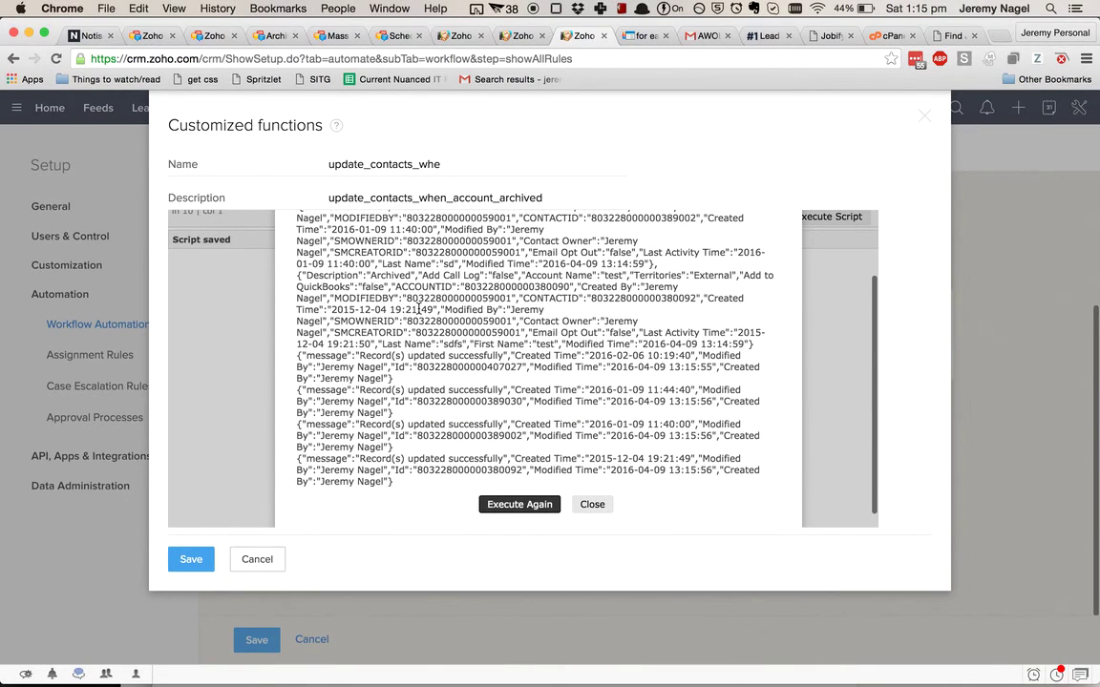
# Confirm the reloaded related contact's Description reads Archived, then return to the function code
pyautogui.click(462, 36)
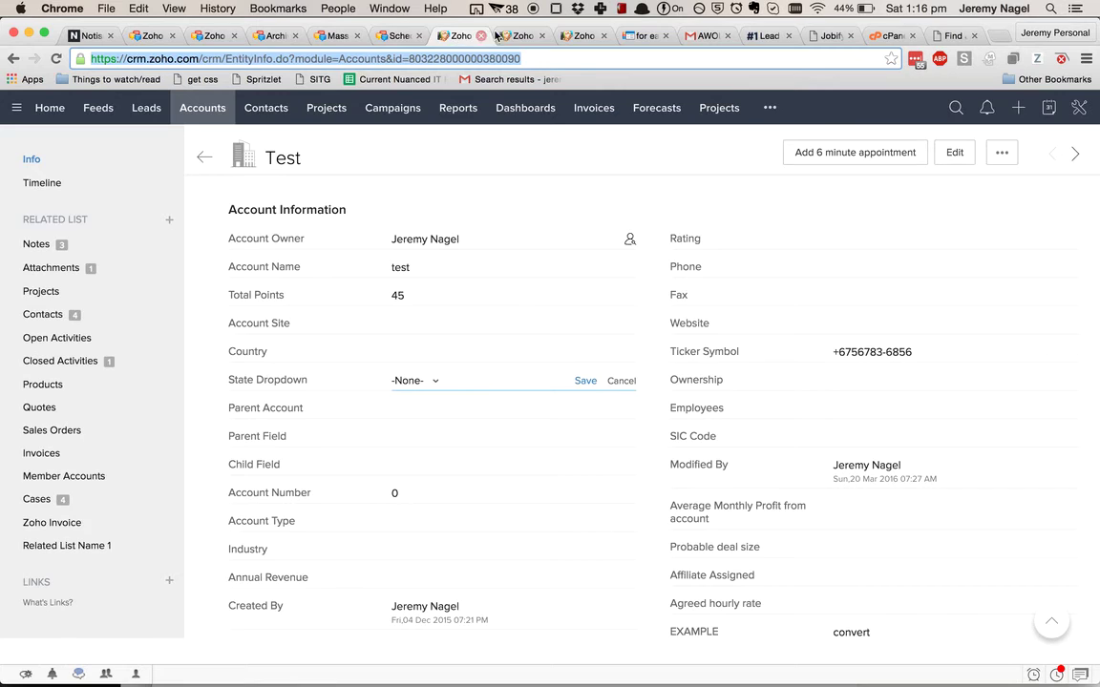
pyautogui.click(520, 36)
pyautogui.press('super+r')
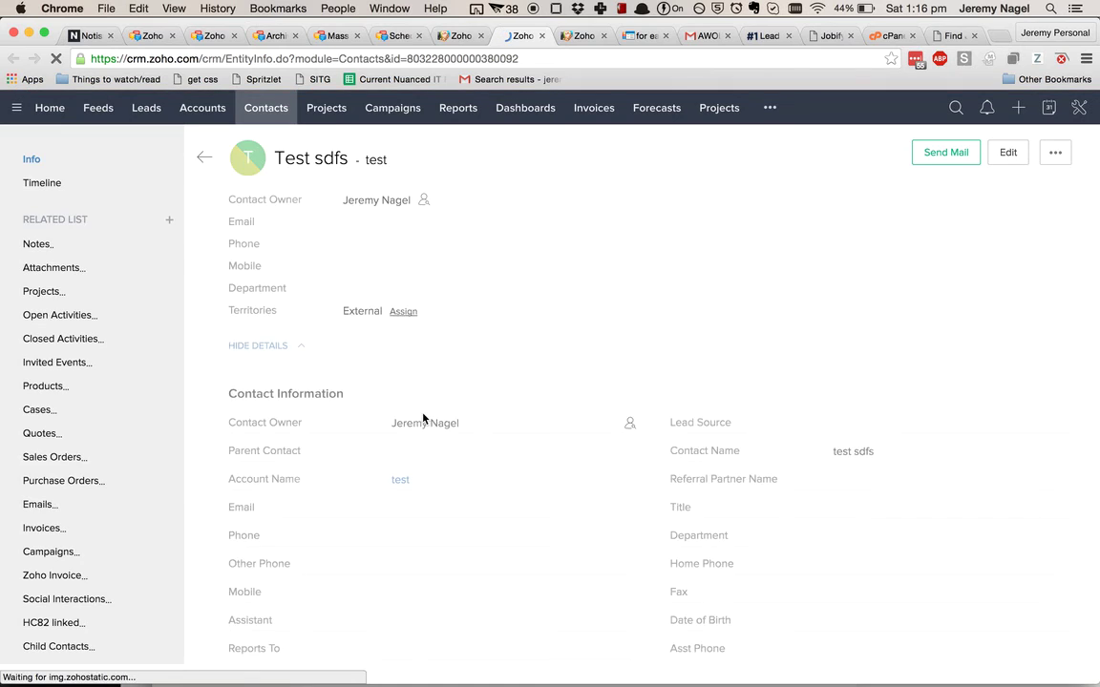
pyautogui.scroll(-10, 425, 417)
pyautogui.scroll(5, 424, 418)
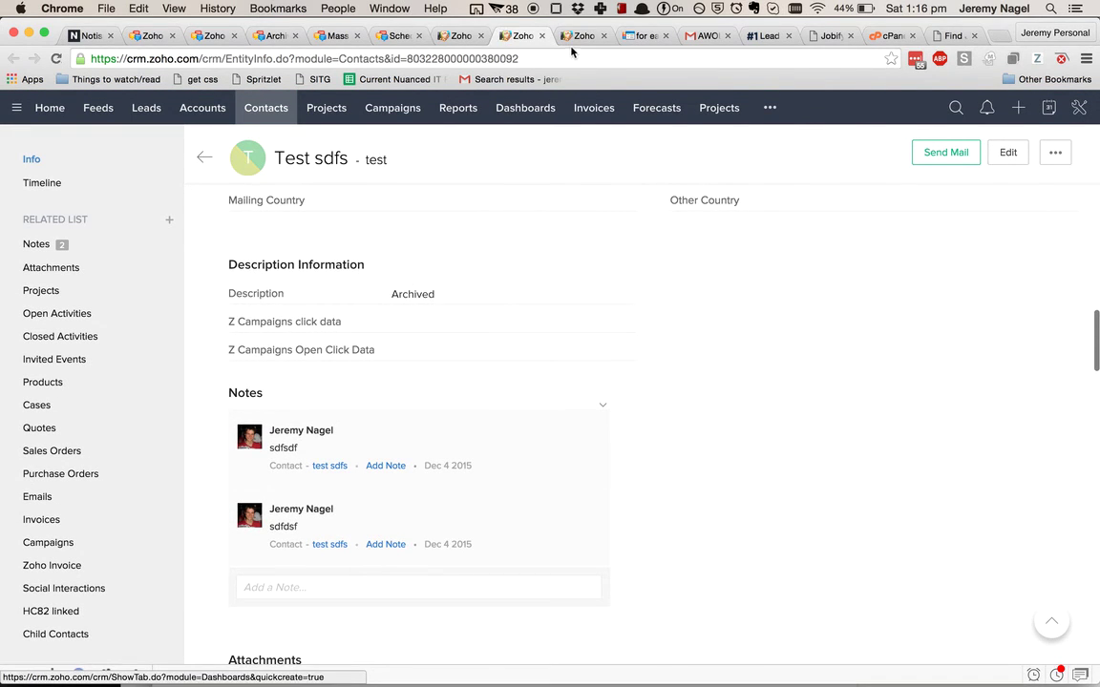
pyautogui.hotkey('ctrl', 'Tab')
pyautogui.click(592, 506)
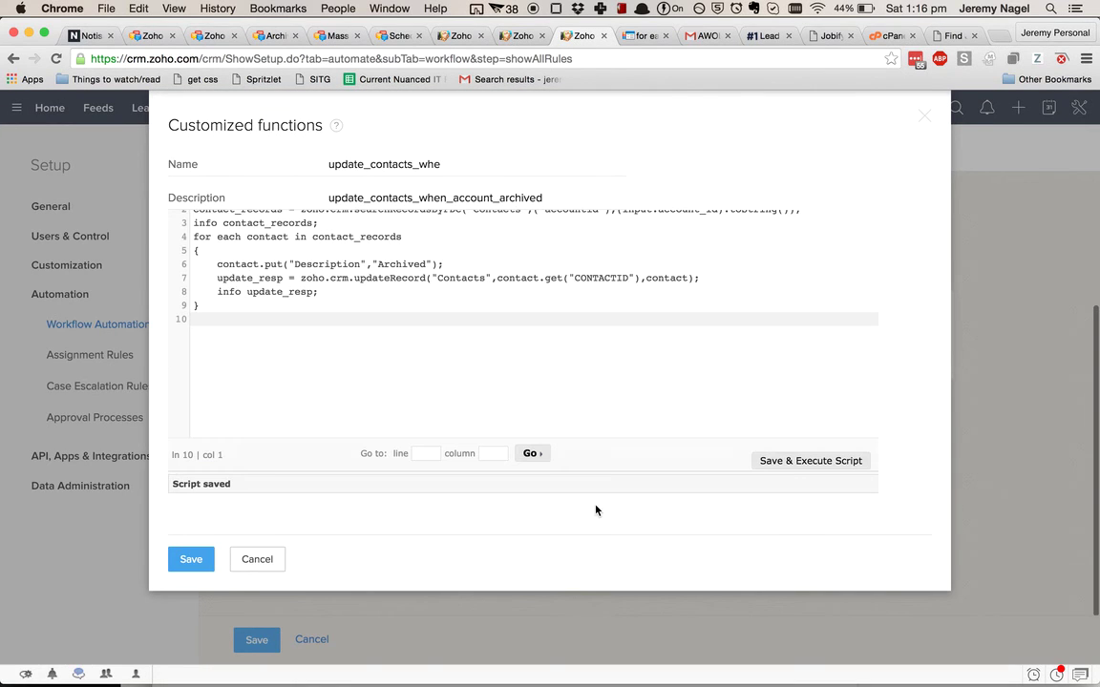
# Attach the function to the Washington rule and reopen its code in Free-flow Scripting
pyautogui.click(194, 559)
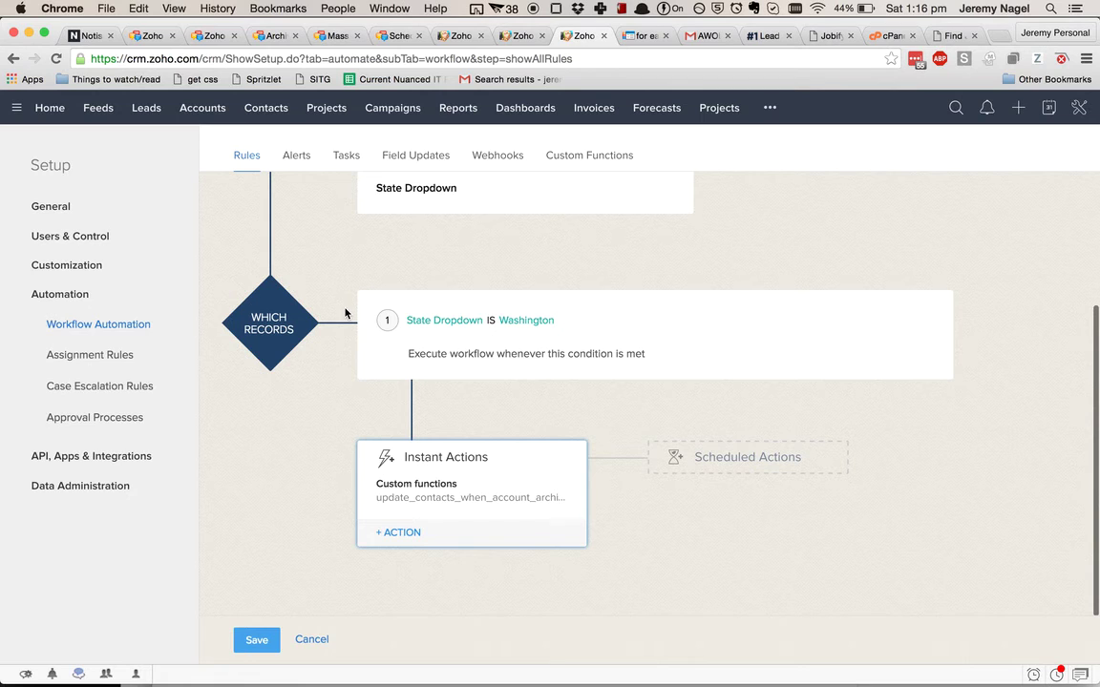
pyautogui.click(411, 500)
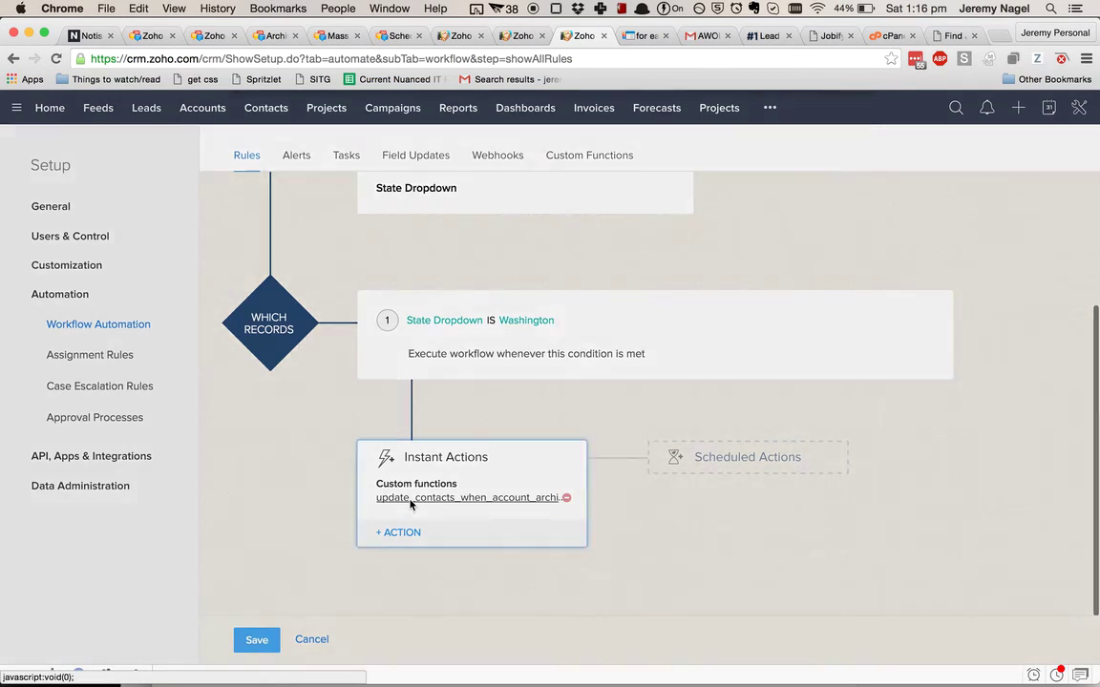
pyautogui.click(299, 454)
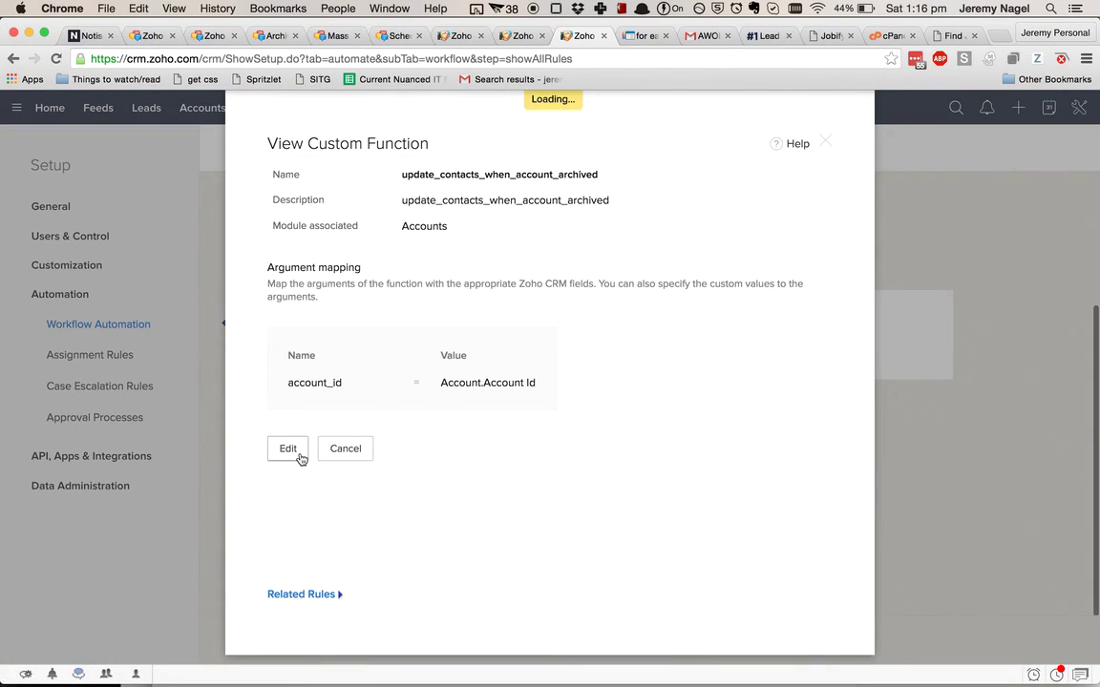
pyautogui.click(625, 169)
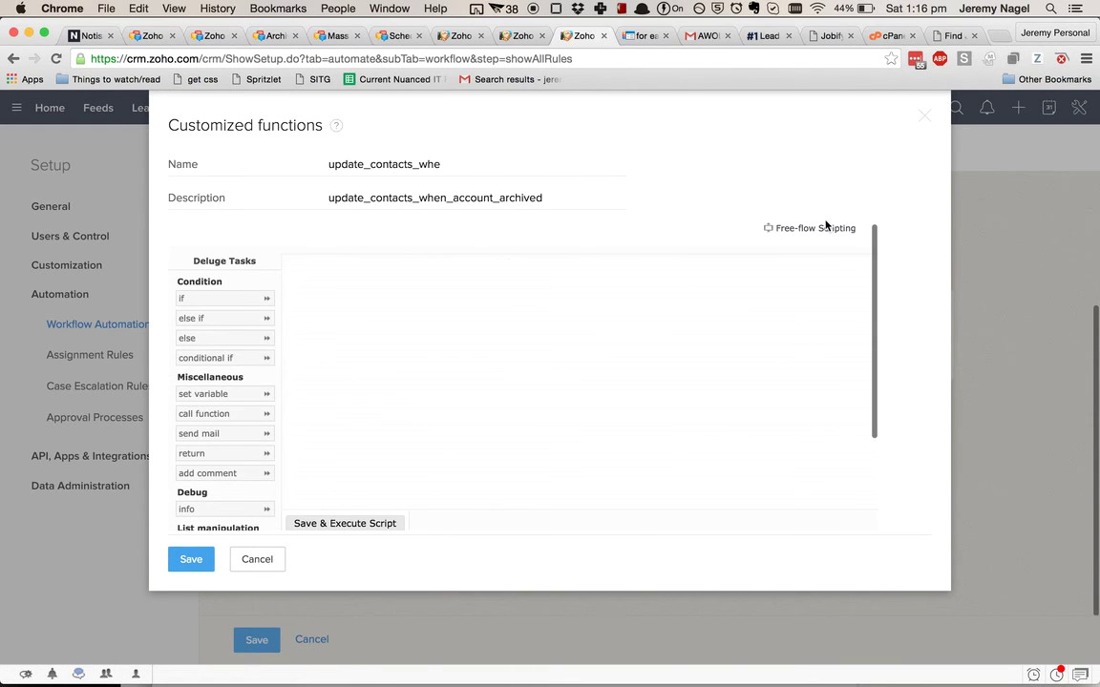
pyautogui.click(824, 228)
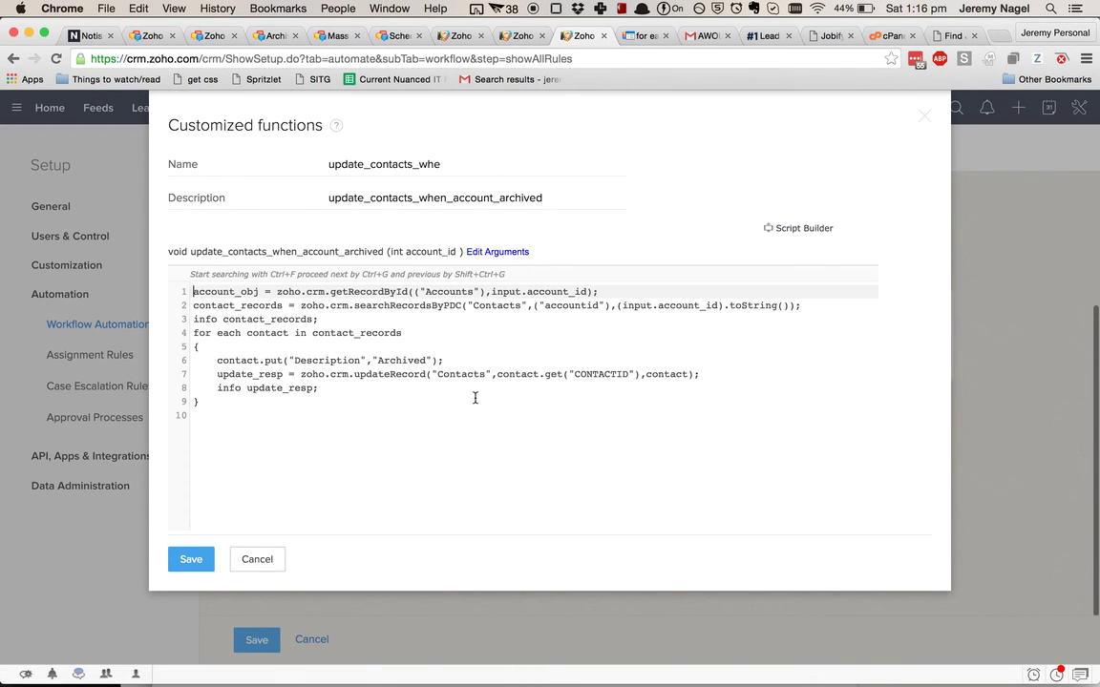
# Leave the function code unchanged and save the workflow rule
pyautogui.click(475, 398)
pyautogui.hotkey('ctrl', 'a')
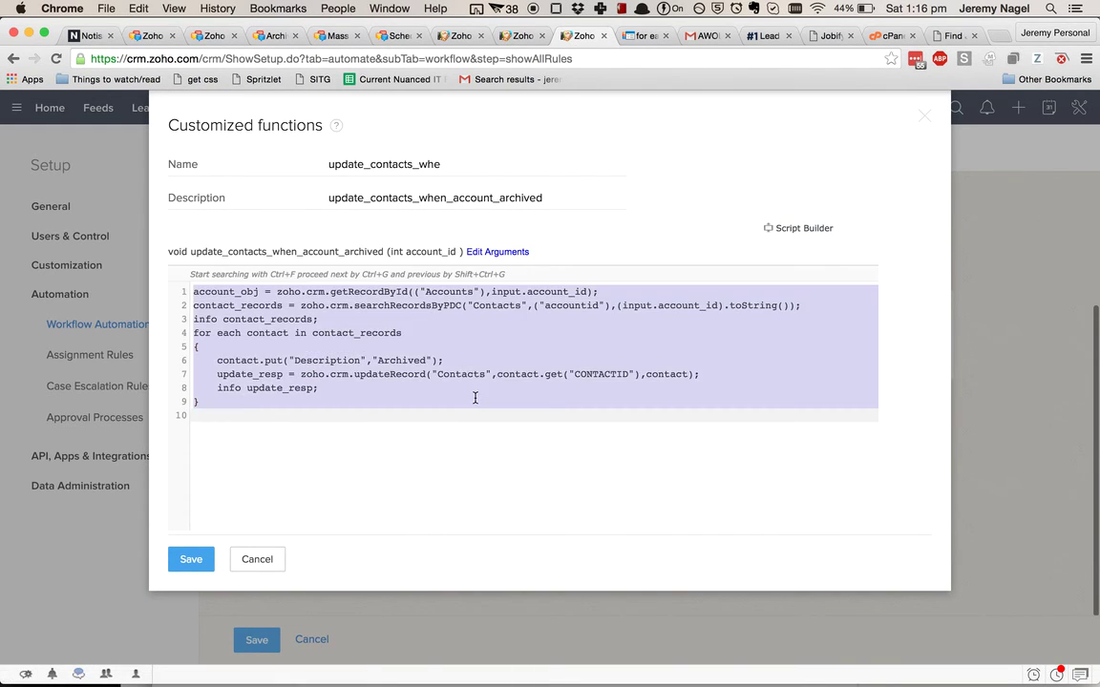
pyautogui.click(254, 559)
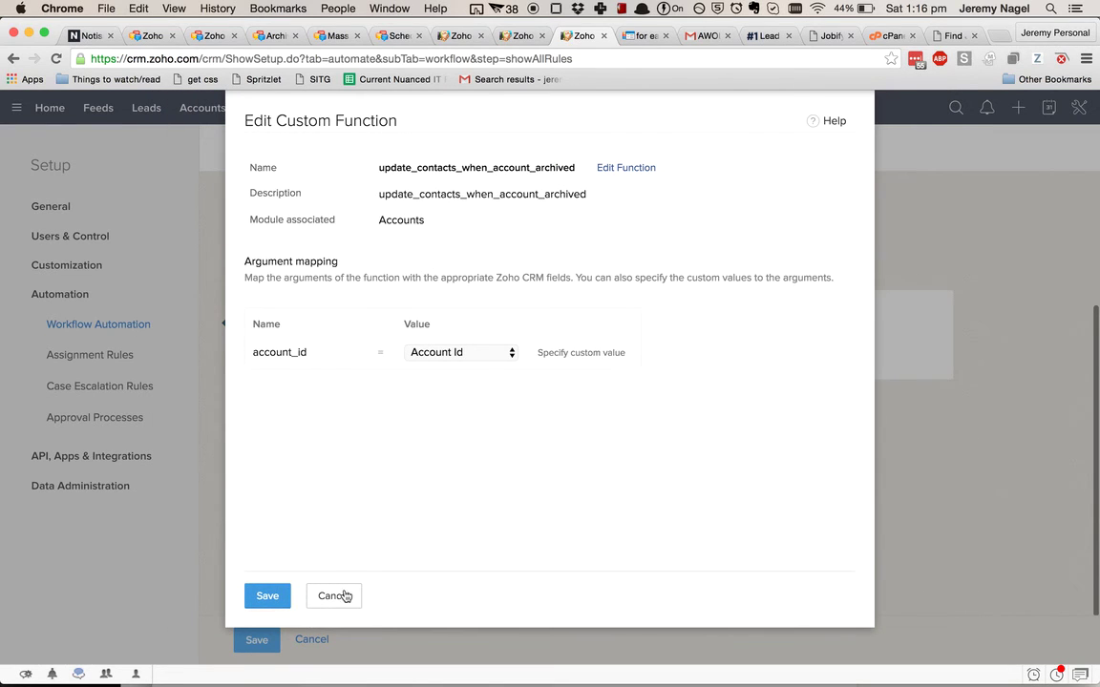
pyautogui.click(271, 599)
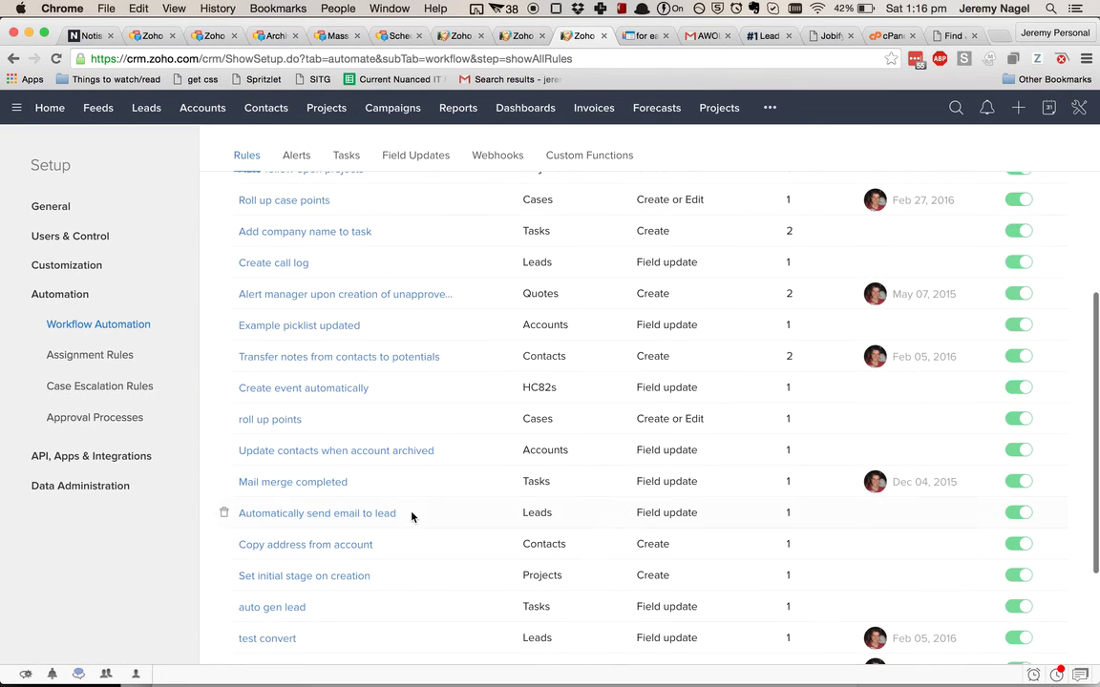
# Clear the Archived text from the Test sdfs contact's Description and save it
pyautogui.click(462, 35)
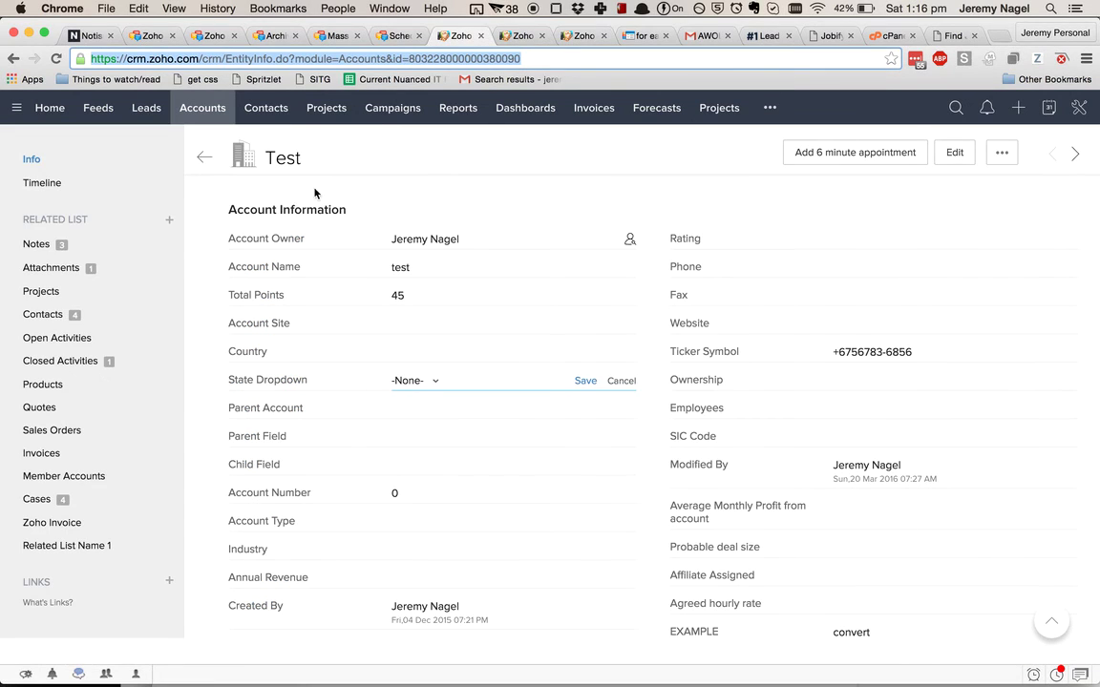
pyautogui.scroll(5, 314, 238)
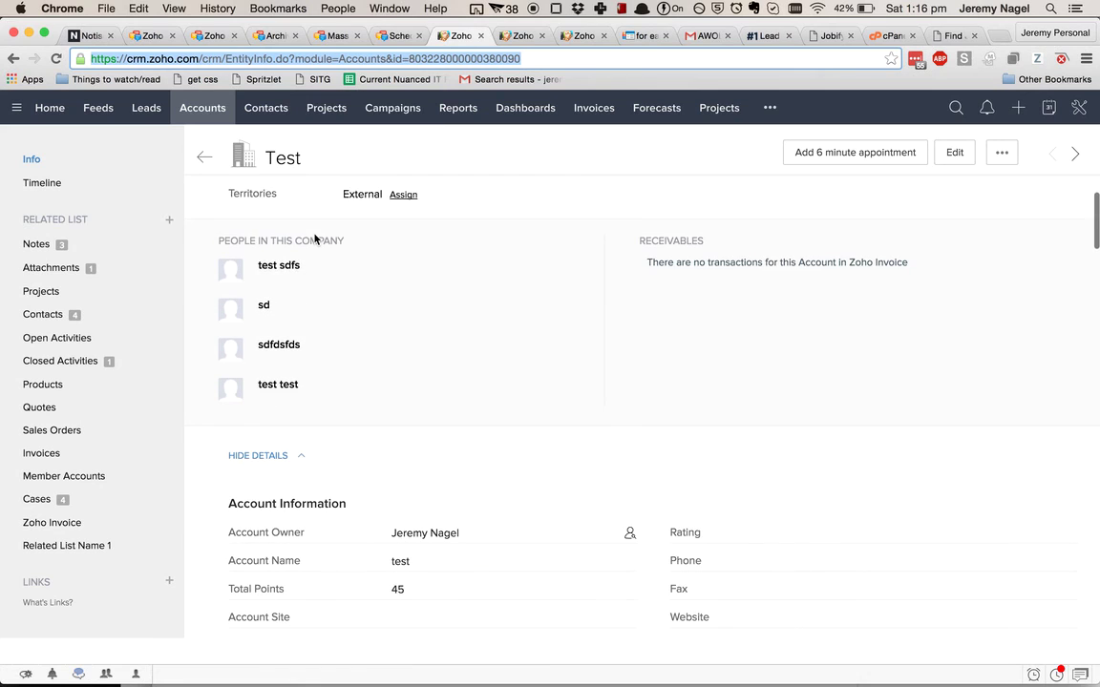
pyautogui.click(517, 36)
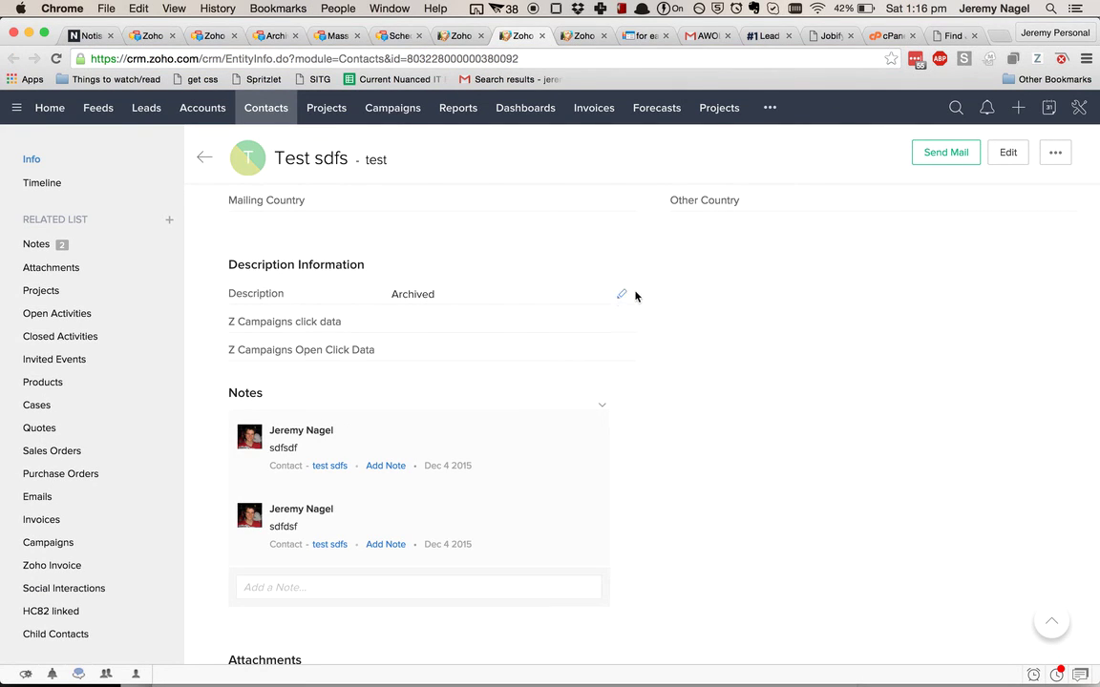
pyautogui.click(622, 295)
pyautogui.press('super+a')
pyautogui.press('BackSpace')
pyautogui.click(585, 311)
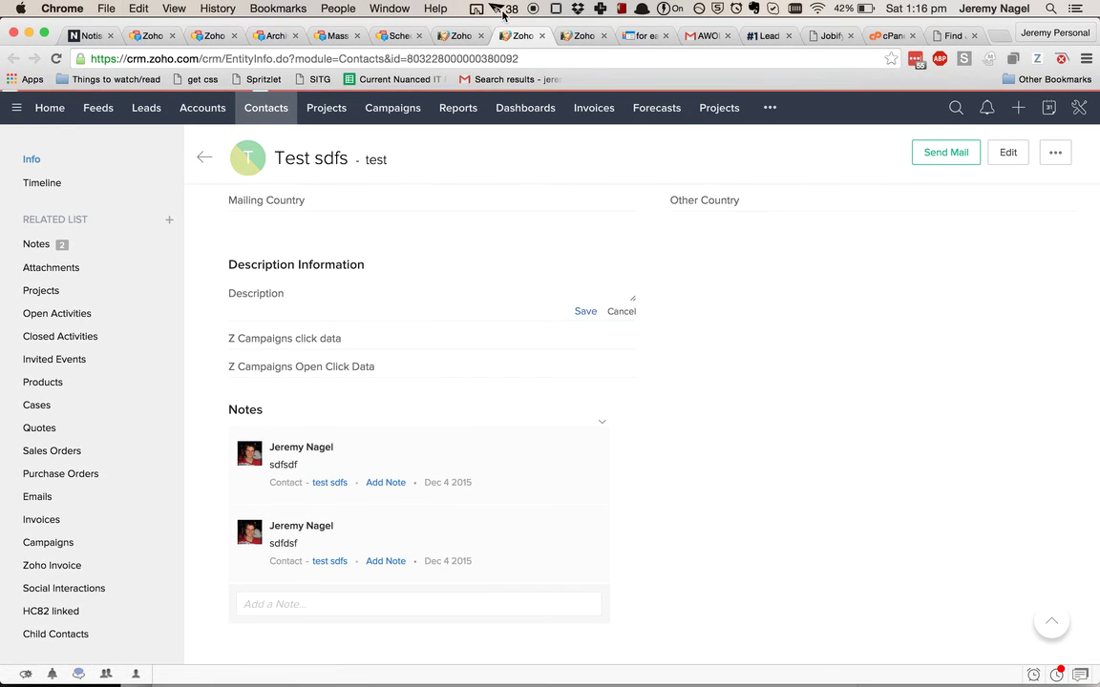
# Reload the Test account record and scroll to its State Dropdown field
pyautogui.click(452, 36)
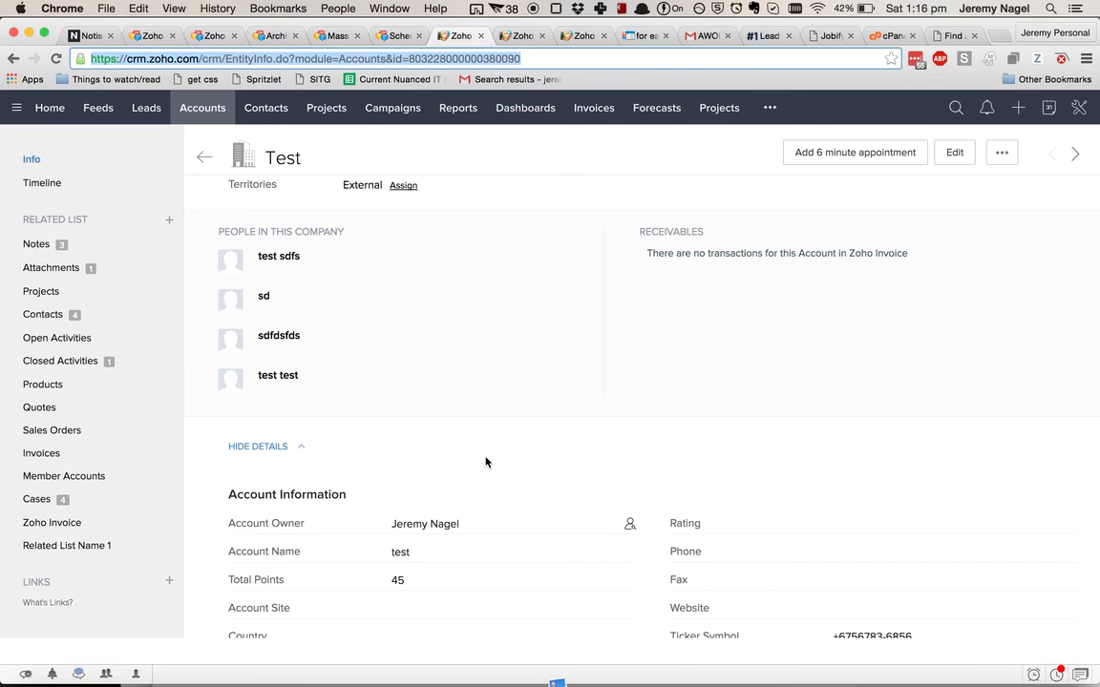
pyautogui.press('Return')
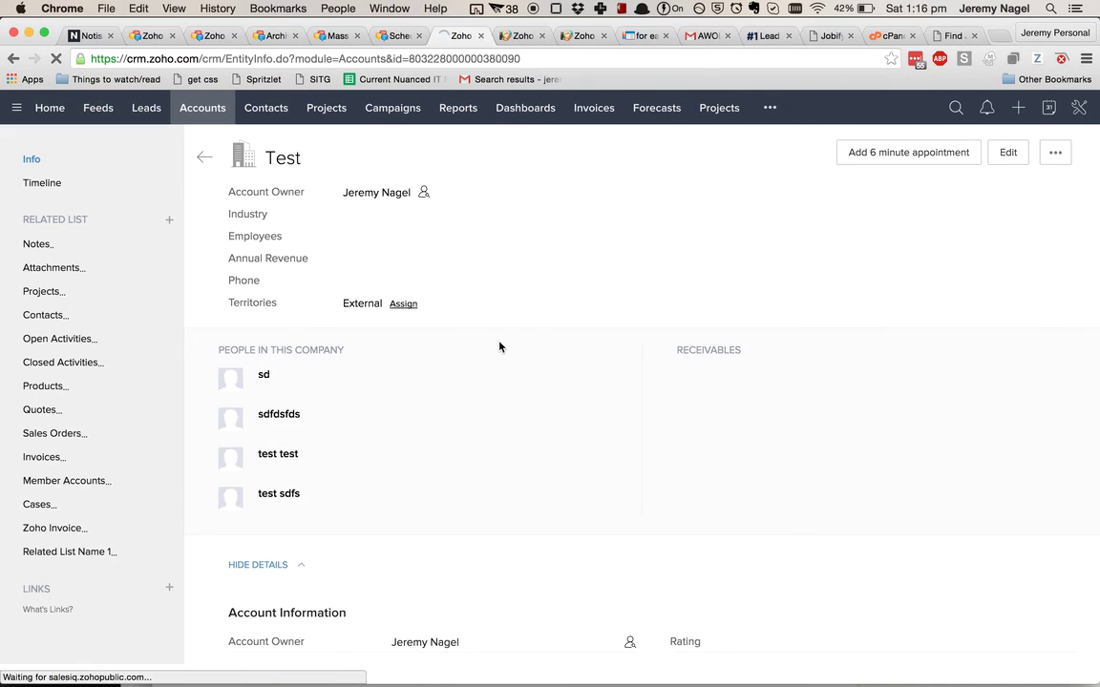
pyautogui.scroll(-4, 499, 347)
pyautogui.scroll(-3, 500, 347)
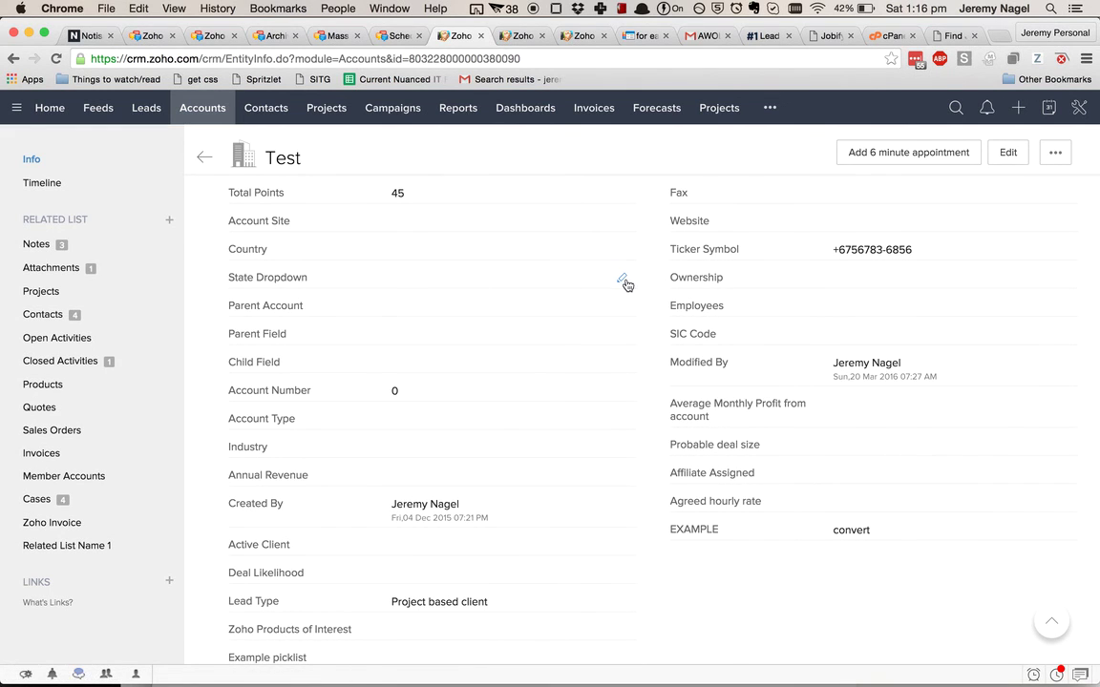
# Change the Test account's State Dropdown to Washington and save
pyautogui.click(621, 279)
pyautogui.click(453, 351)
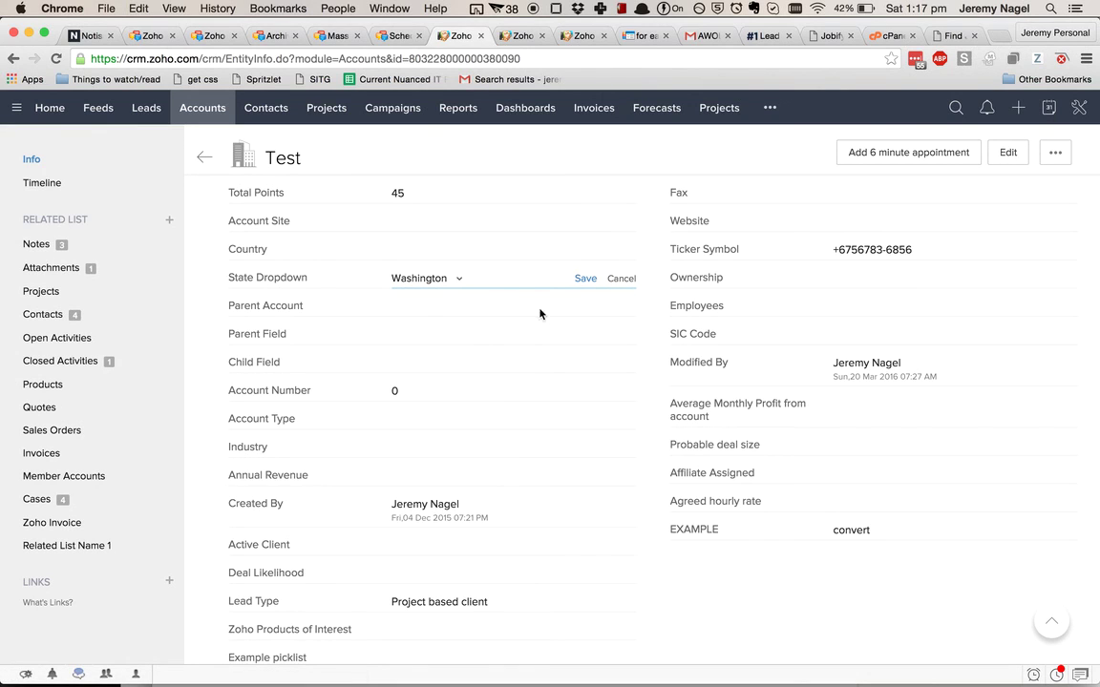
pyautogui.click(587, 282)
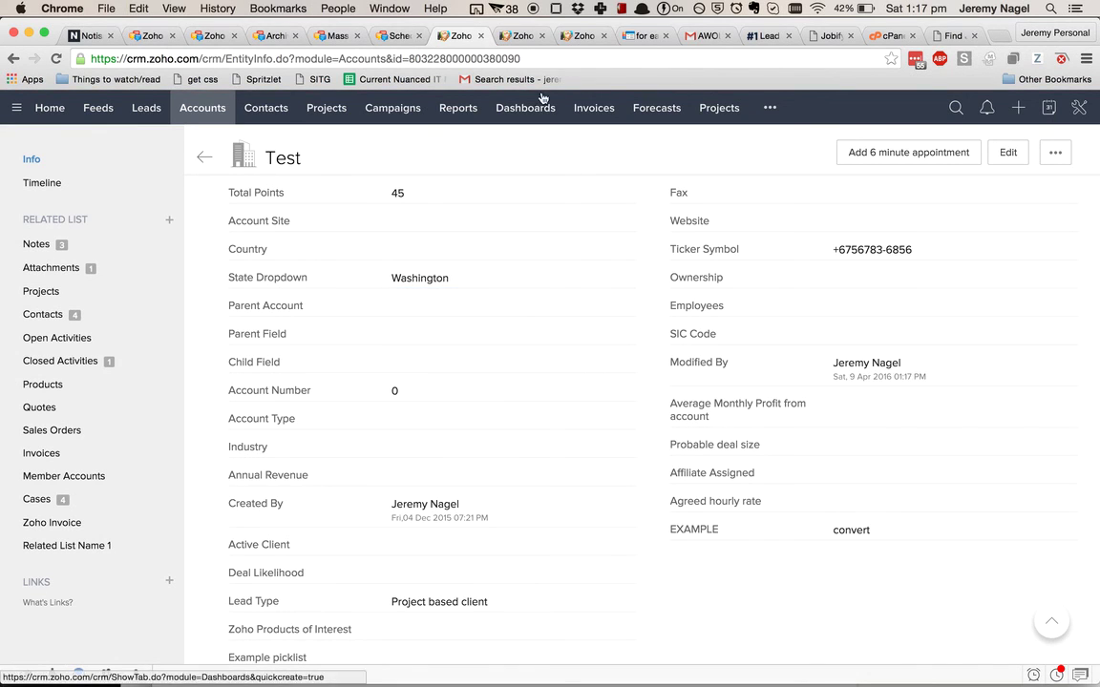
# Reload the Test sdfs contact and check its Description shows Archived
pyautogui.click(522, 36)
pyautogui.press('super+r')
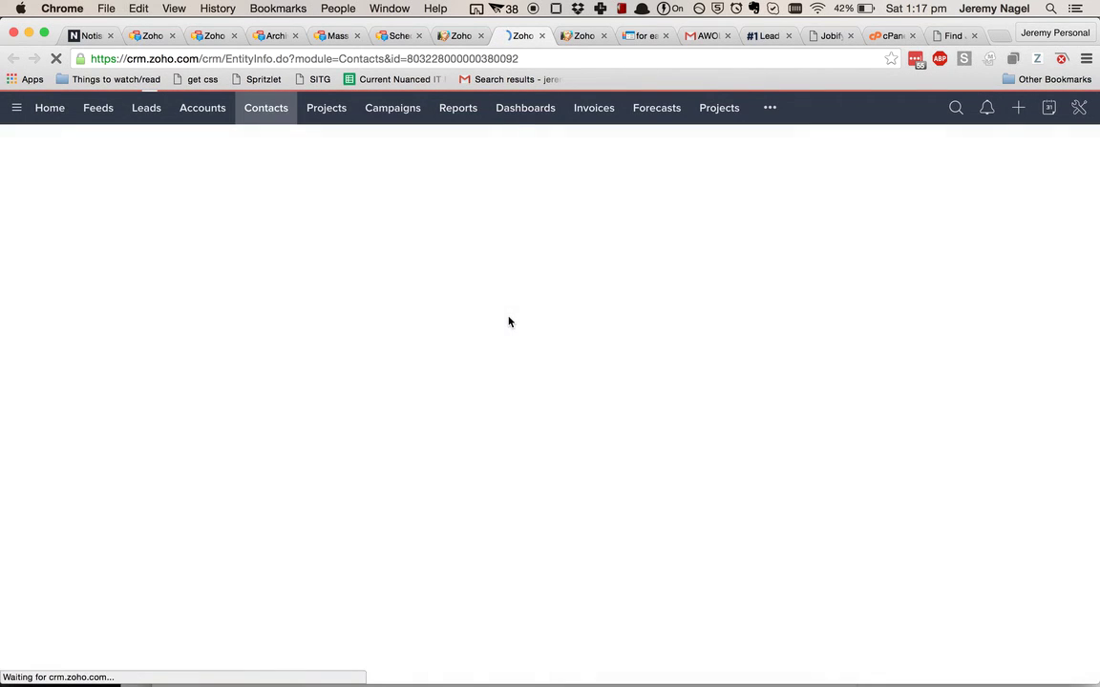
pyautogui.scroll(-5, 509, 321)
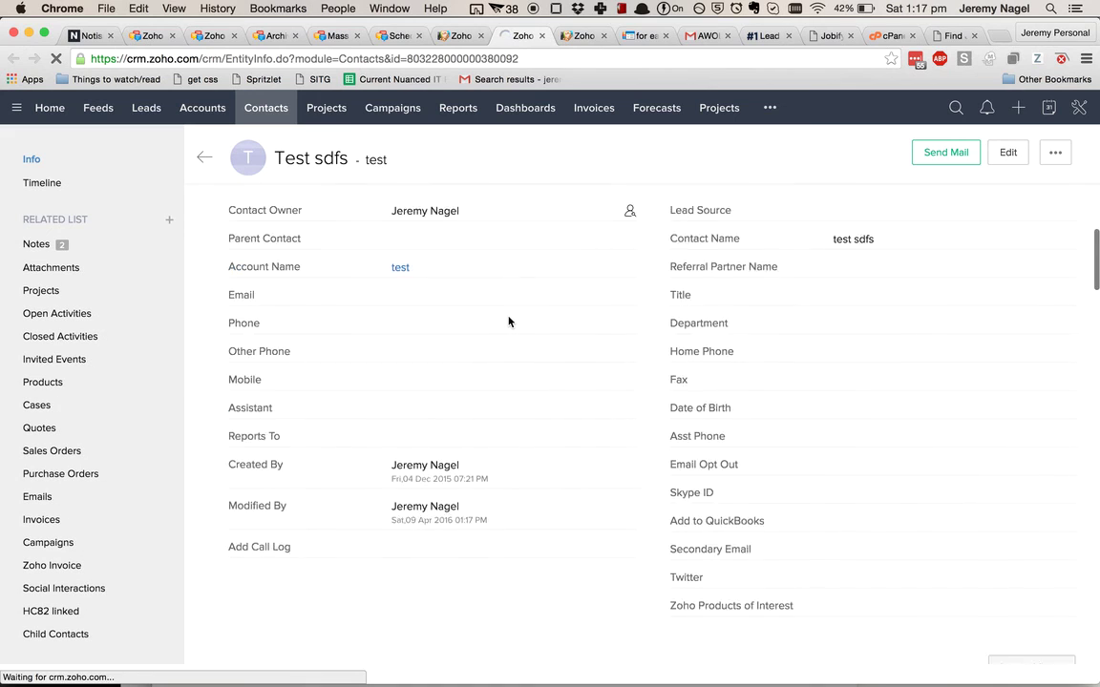
pyautogui.scroll(-6, 509, 322)
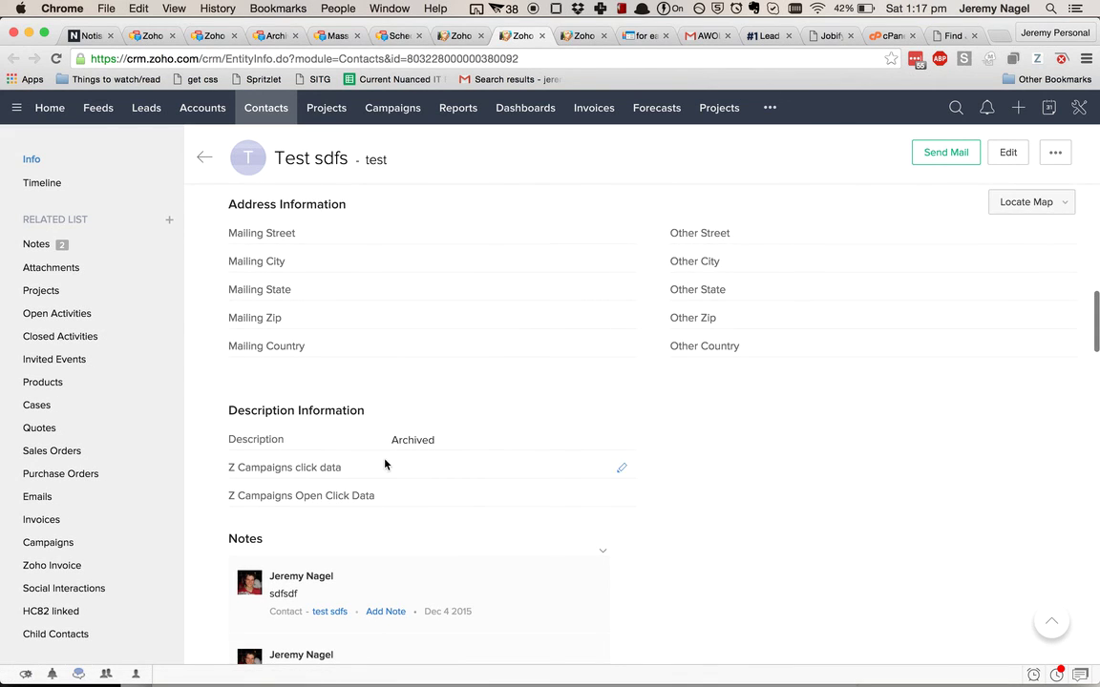